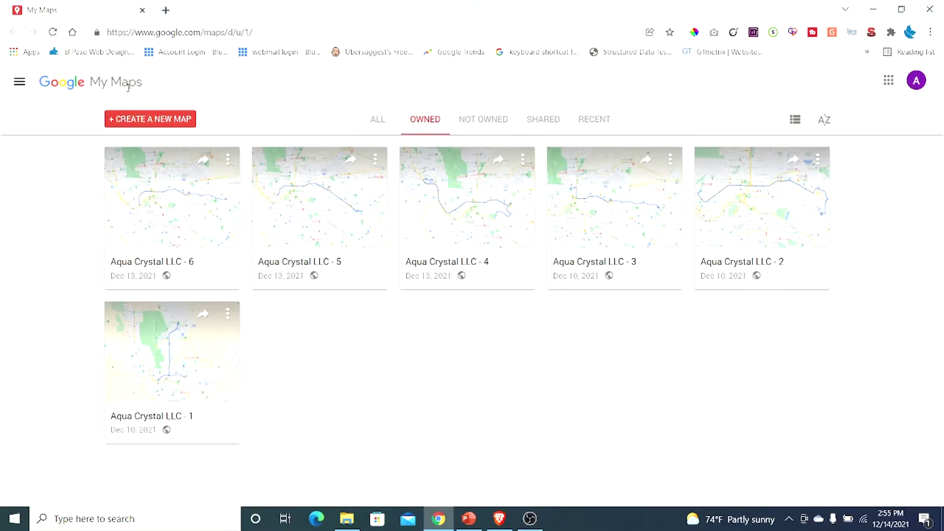
Create a new blank map and title it 'Aqua Crystal LLC - 7'.
click(147, 121)
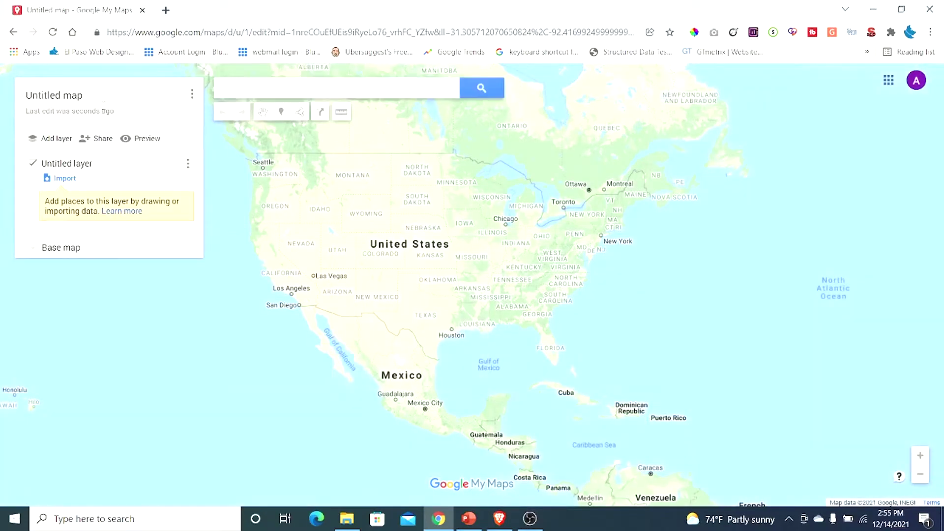
click(45, 98)
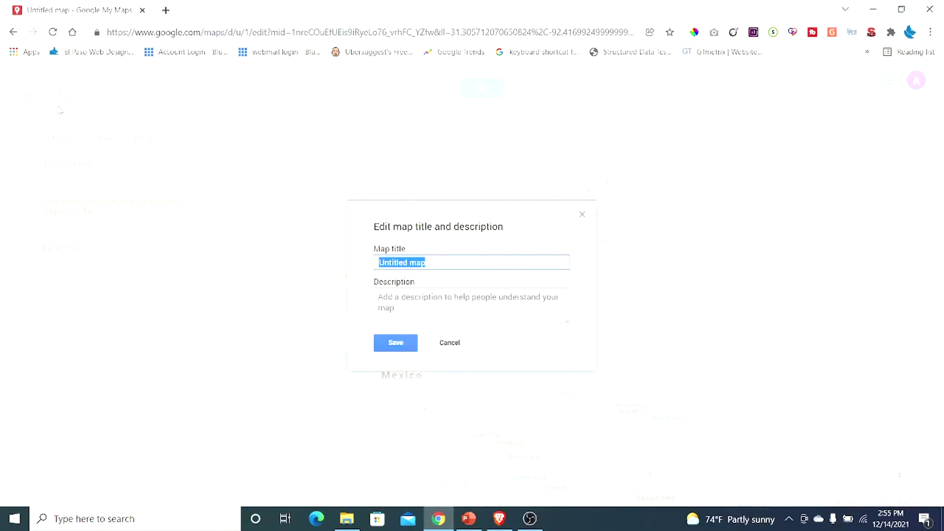
text(A)
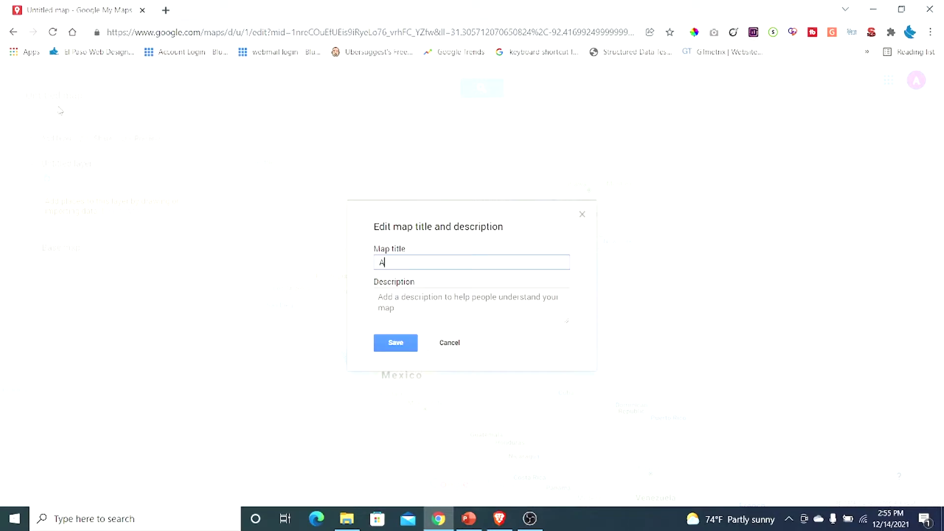
text(qua Crystal LLC)
text(7)
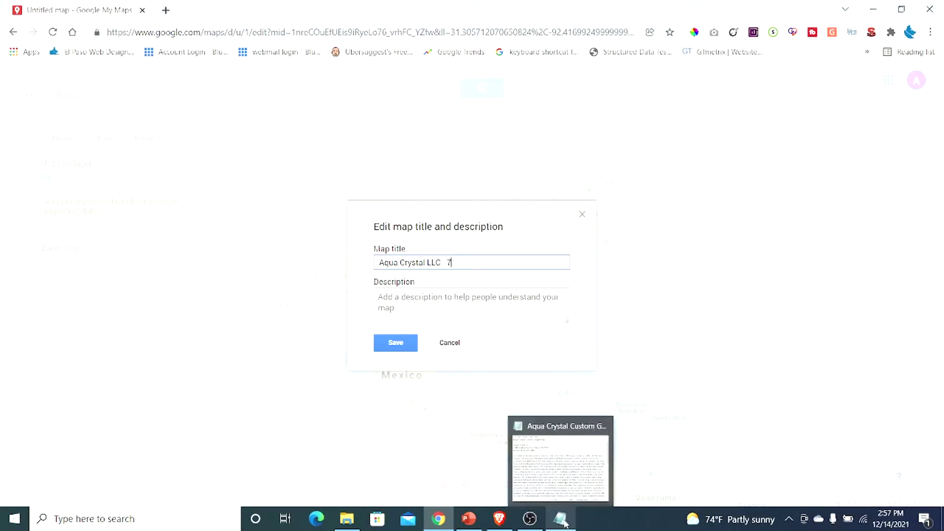
Copy the company description from Notepad into the map description and save it.
click(565, 523)
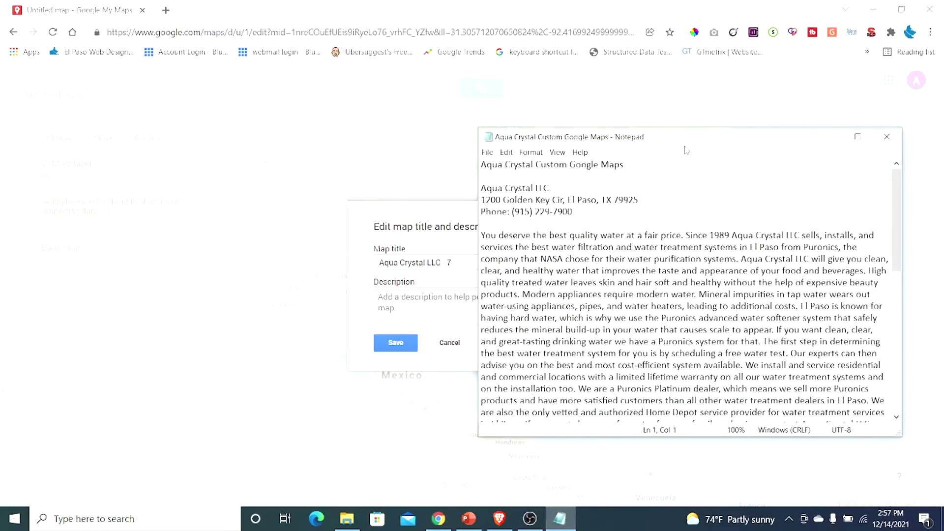
drag(689, 145, 700, 139)
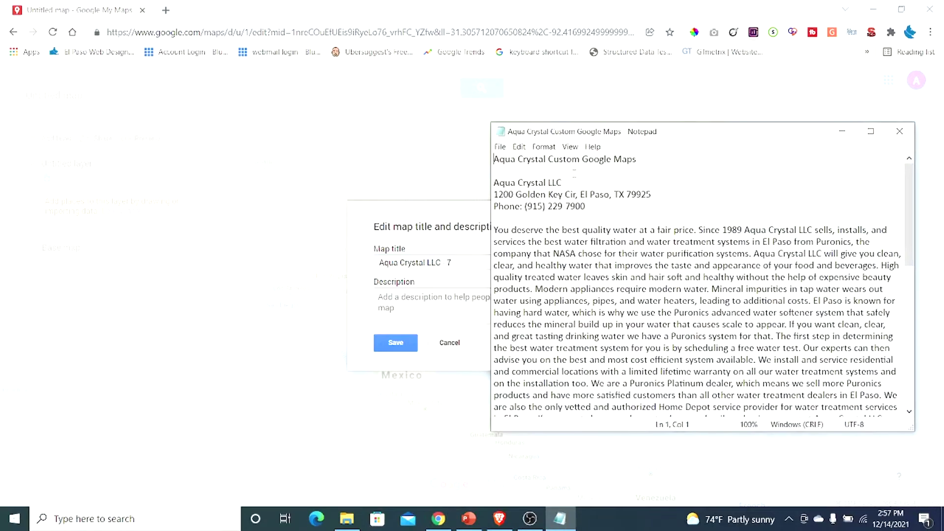
drag(493, 182, 578, 320)
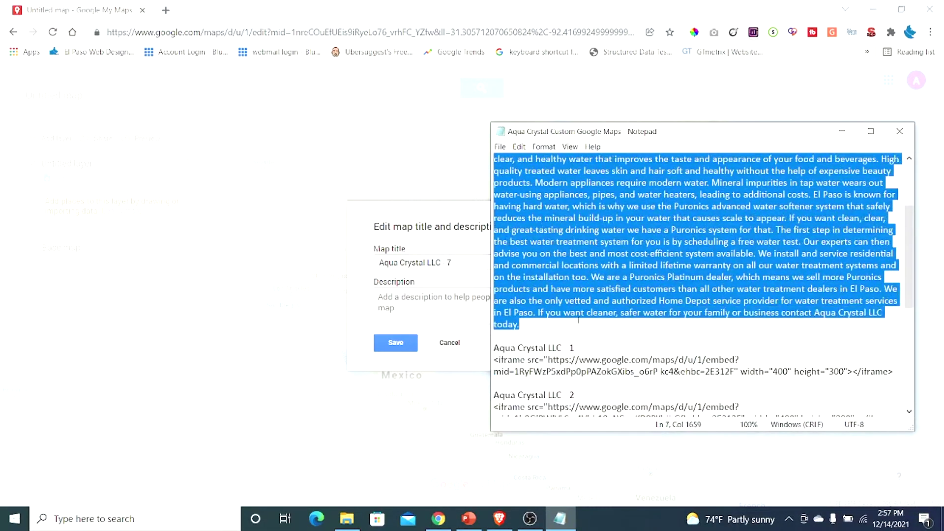
right_click(577, 238)
click(632, 275)
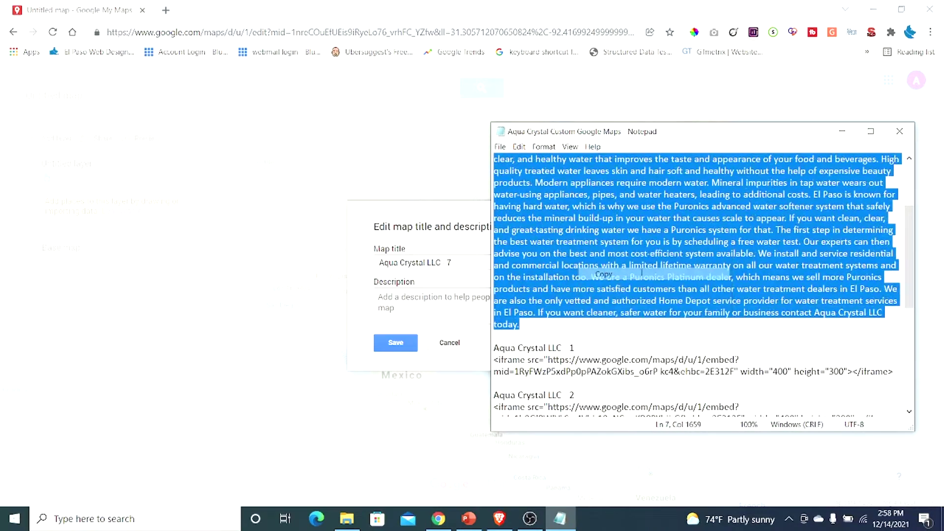
click(842, 131)
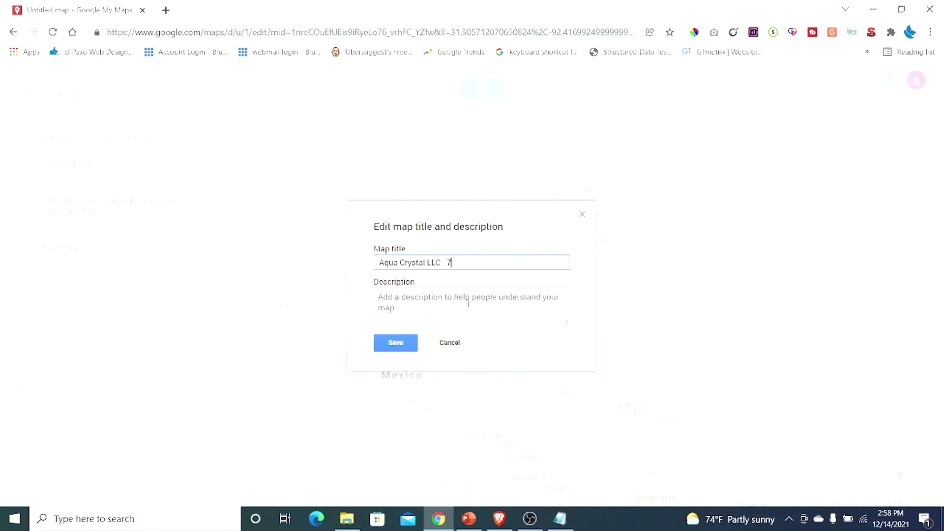
click(381, 304)
right_click(382, 304)
click(422, 392)
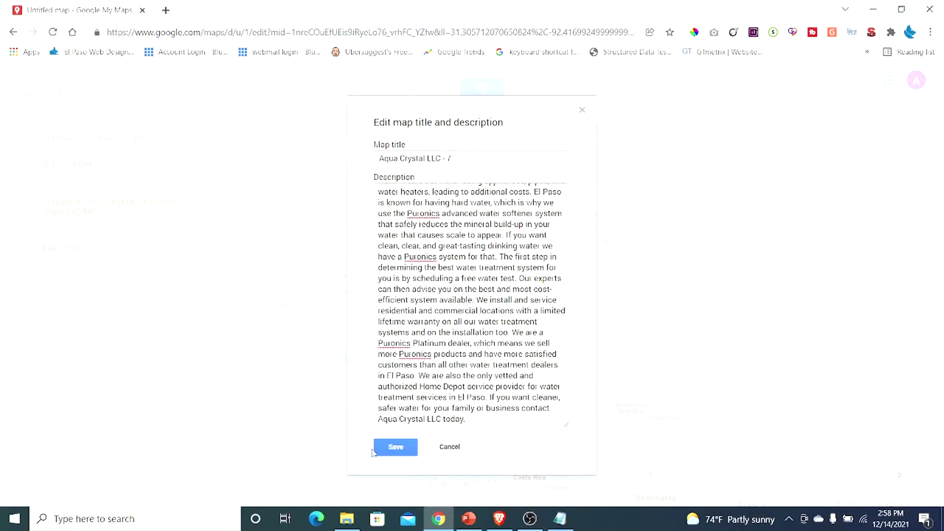
click(388, 448)
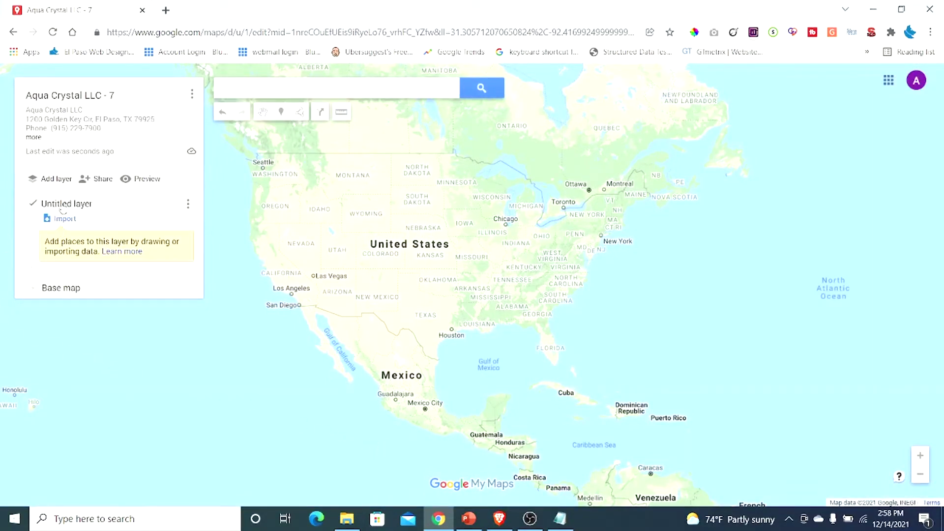
Rename the untitled layer to 'Aqua Crystal LLC' and add an empty driving-directions layer.
click(64, 204)
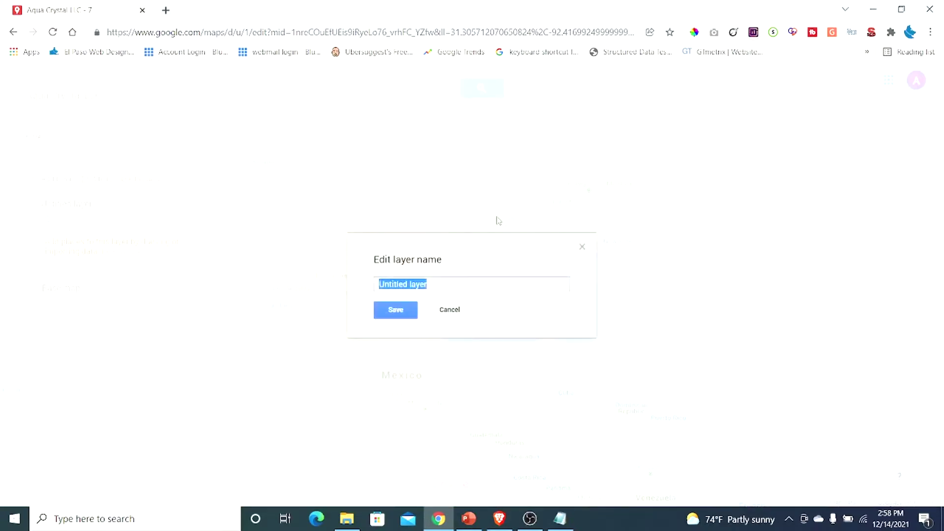
text(Aqua )
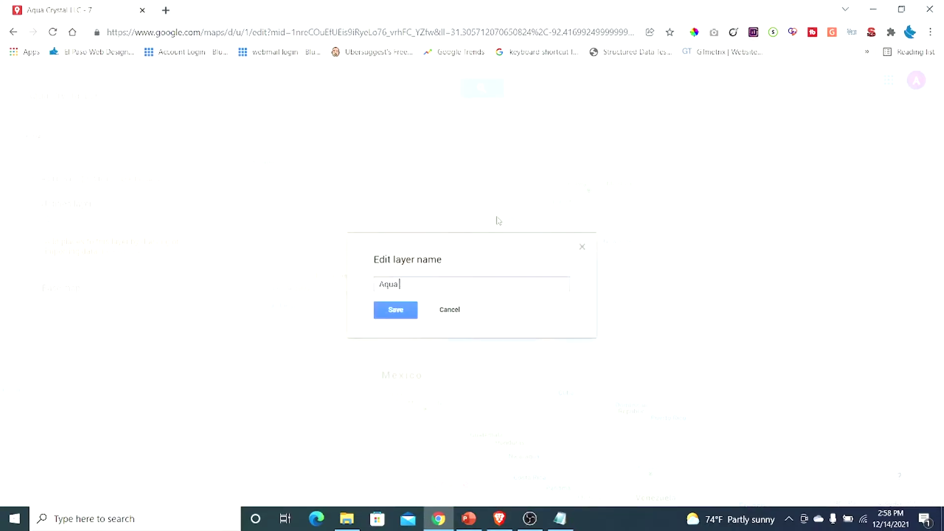
text(Crystal LLC)
click(415, 313)
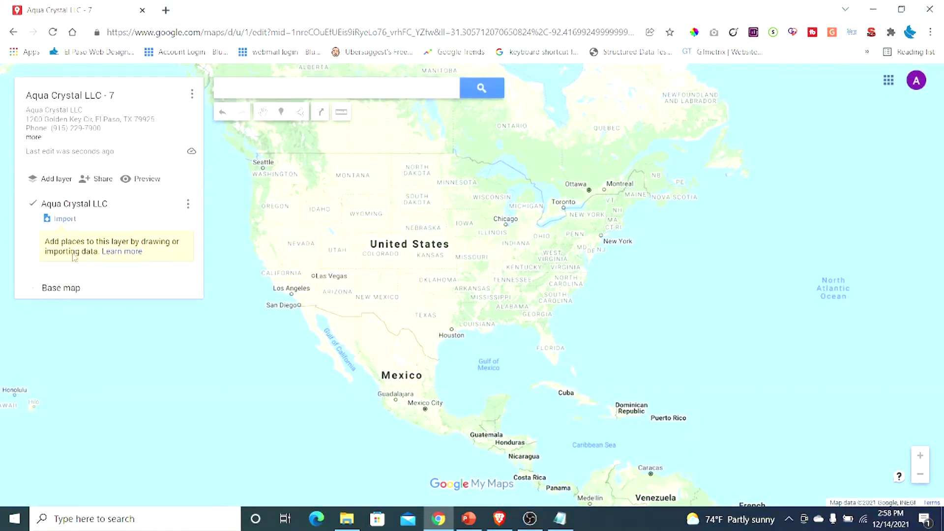
click(322, 115)
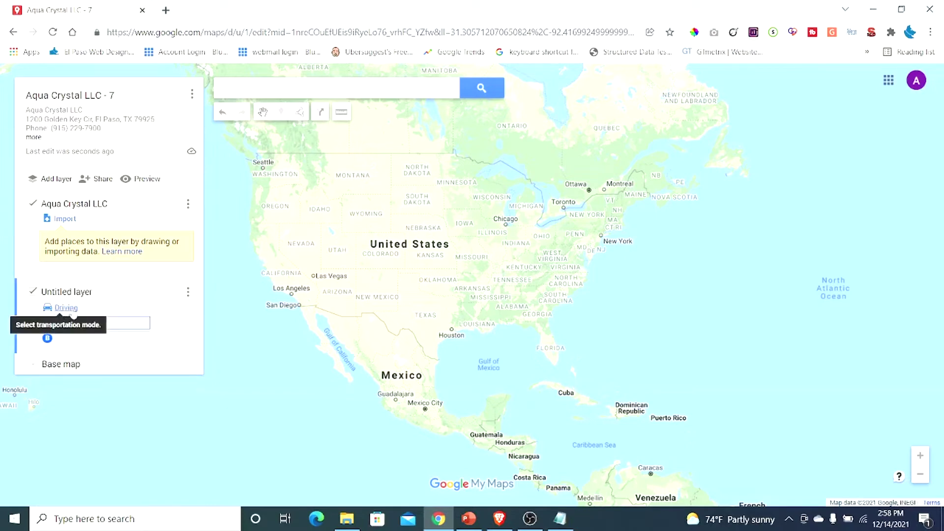
click(74, 323)
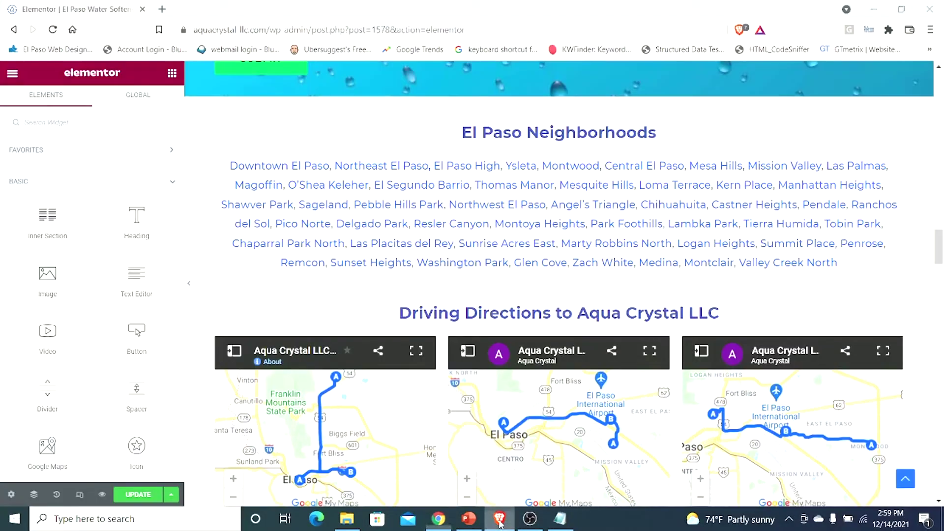
From the Elementor page's El Paso Neighborhoods list, follow the Thomas Manor link.
click(500, 519)
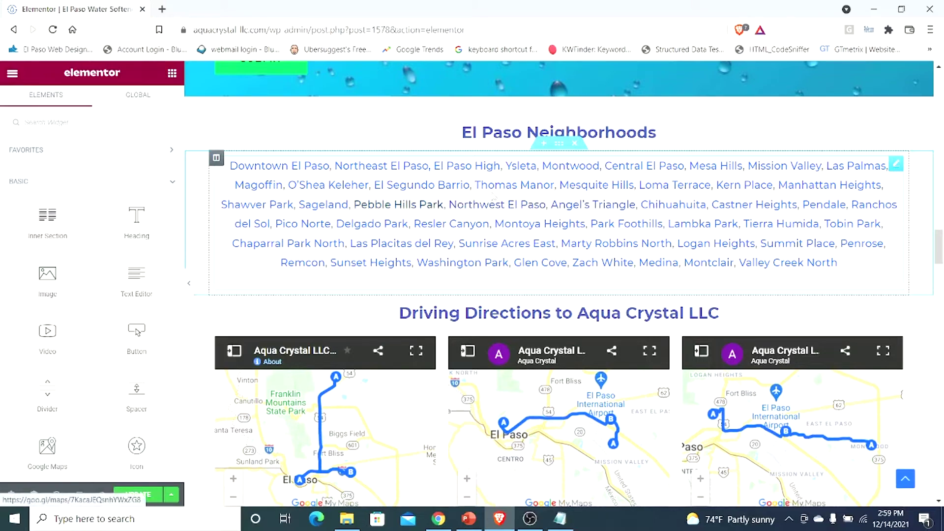
click(512, 186)
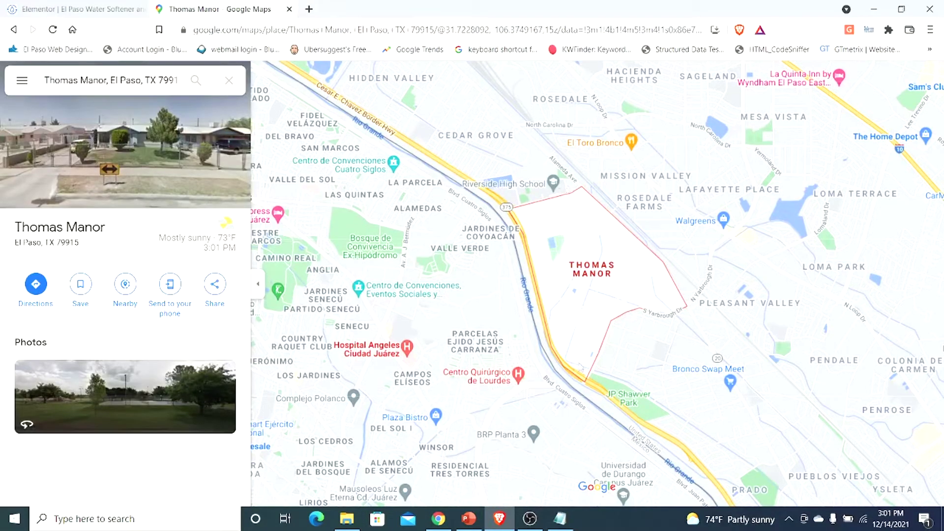
Find Thomas Manor Park on the map and open its place details.
scroll(599, 292, up, 2)
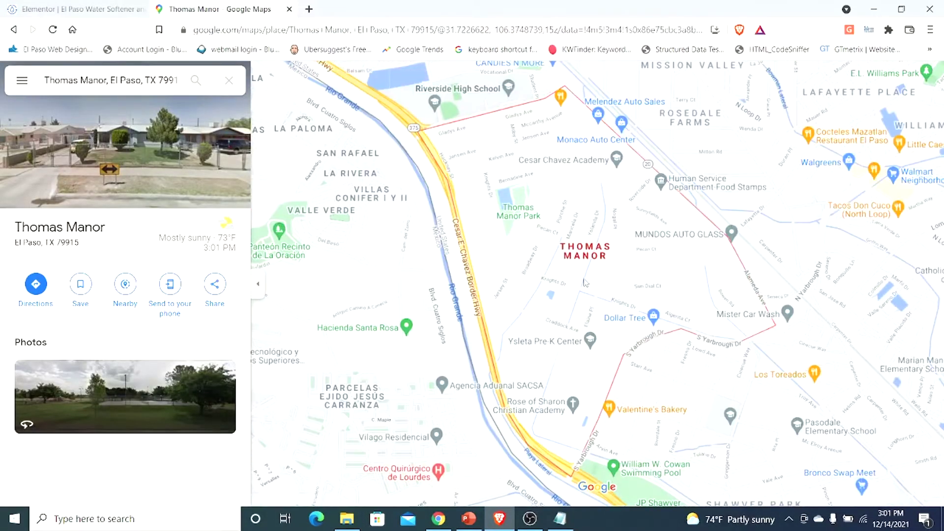
scroll(580, 282, up, 1)
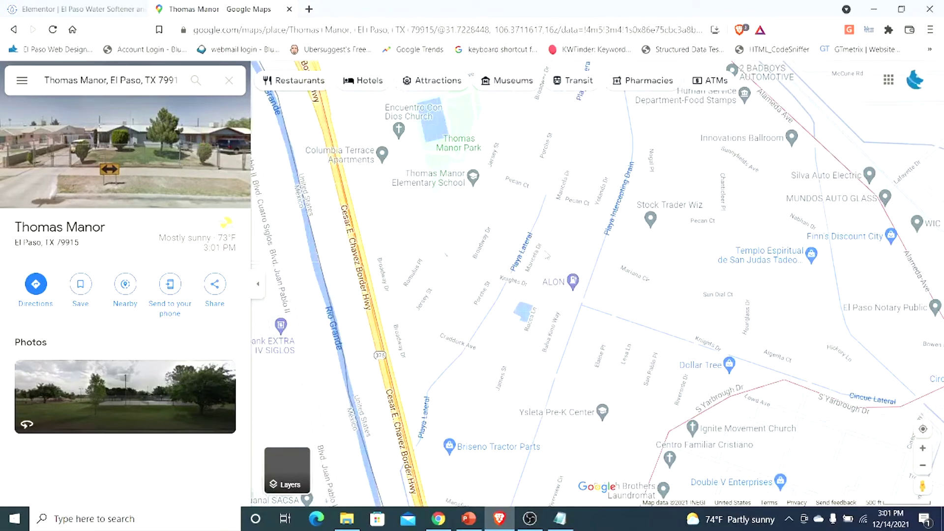
drag(547, 255, 606, 444)
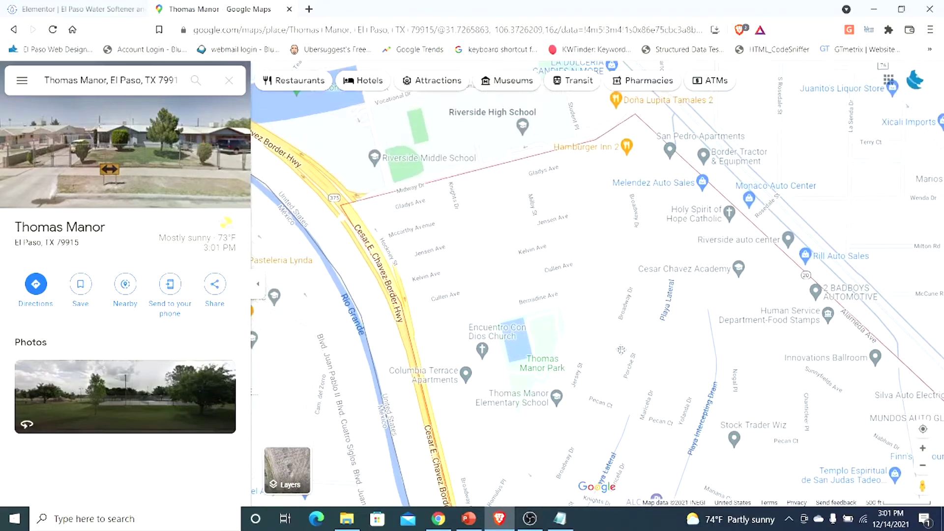
drag(621, 350, 550, 217)
scroll(549, 218, down, 5)
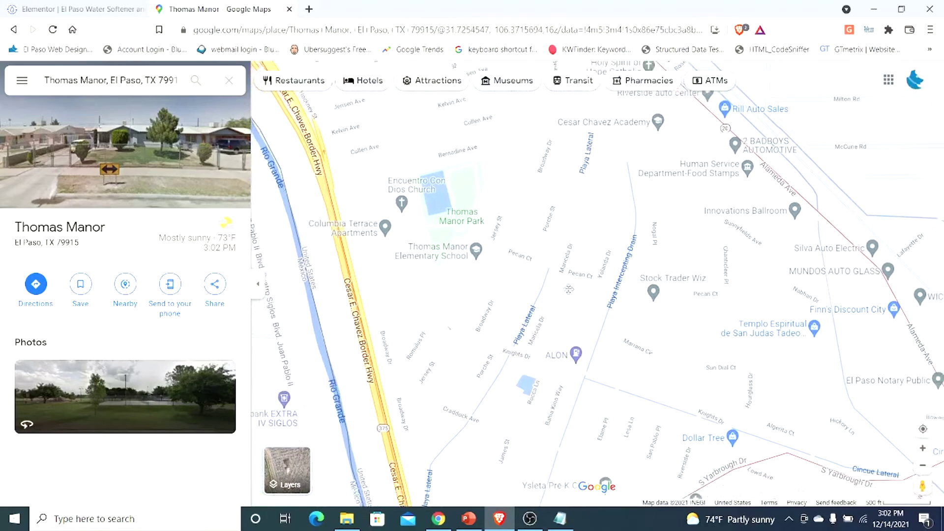
drag(562, 144, 599, 336)
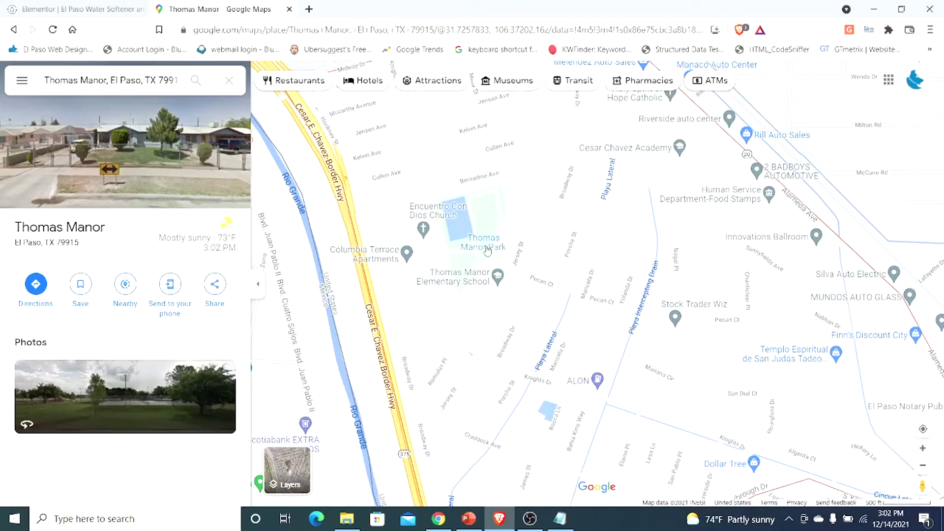
click(482, 249)
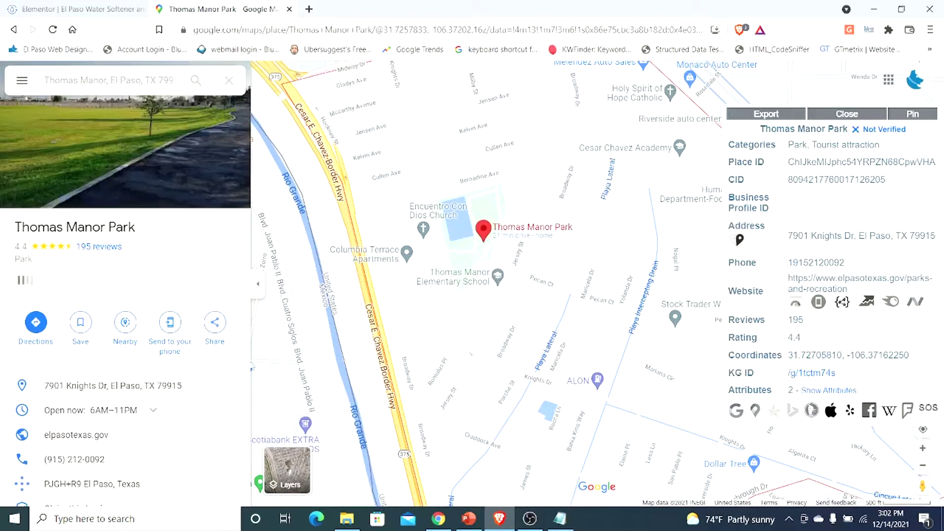
Copy Thomas Manor Park's address and return to the My Maps window.
scroll(142, 440, down, 3)
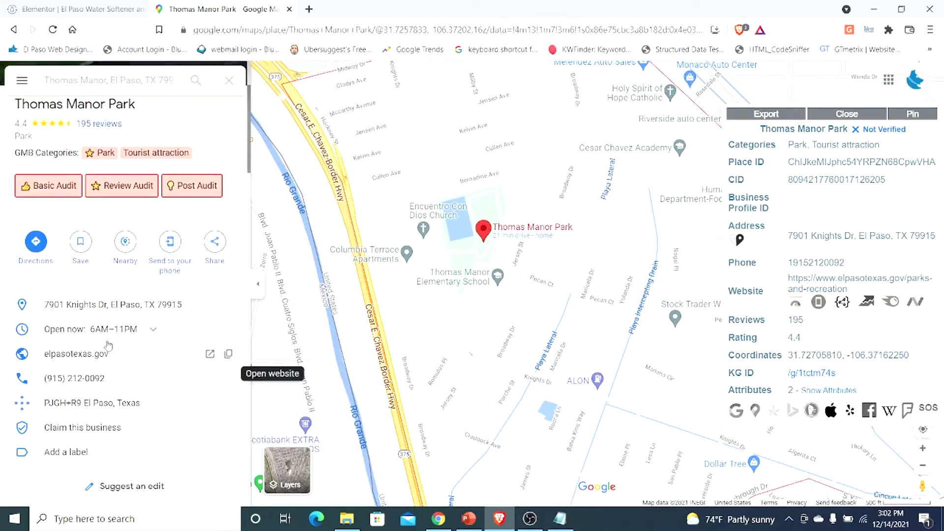
click(102, 308)
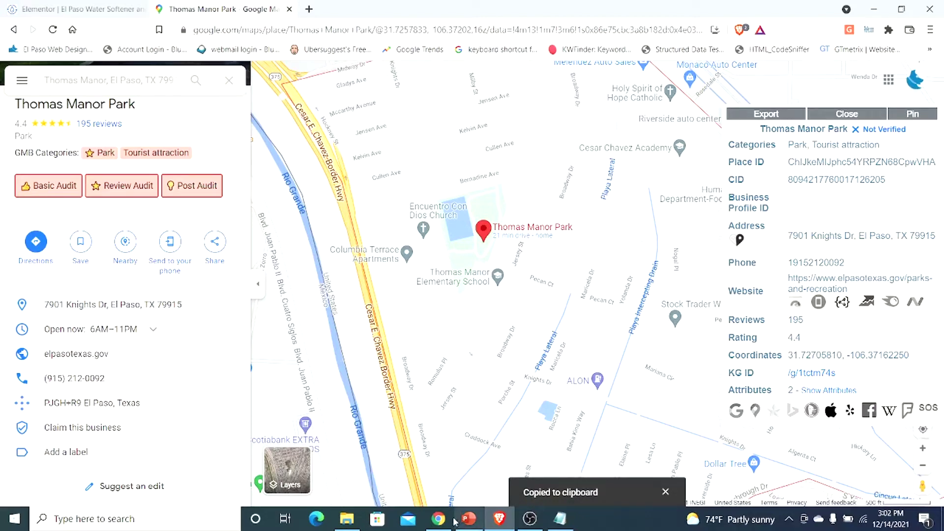
click(438, 519)
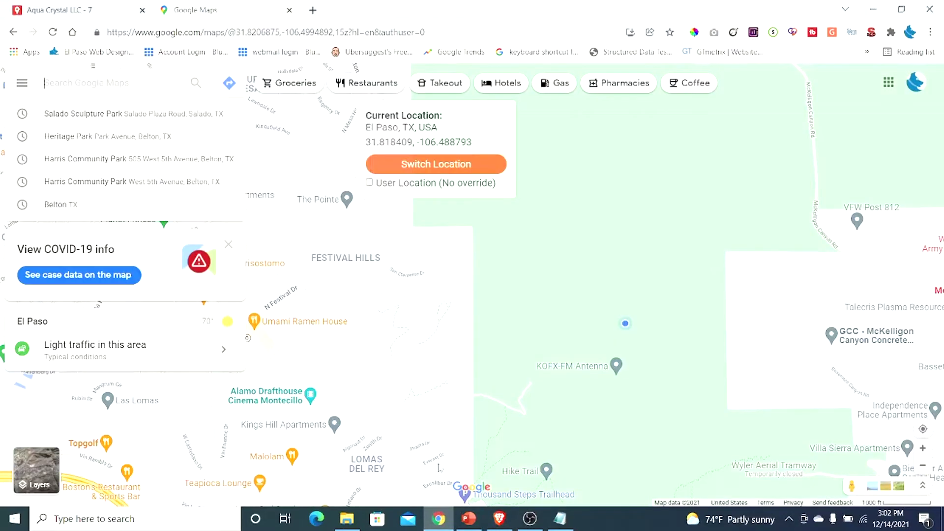
click(89, 13)
click(66, 324)
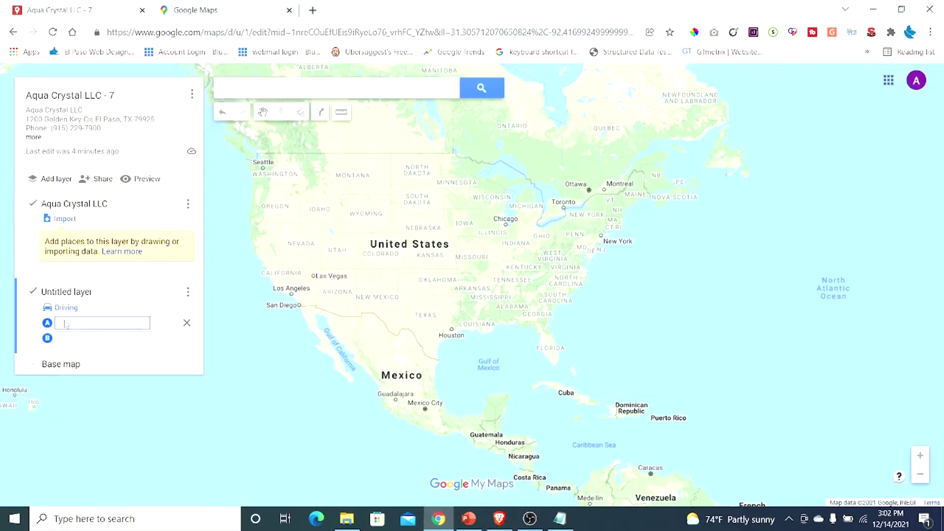
right_click(66, 325)
click(99, 208)
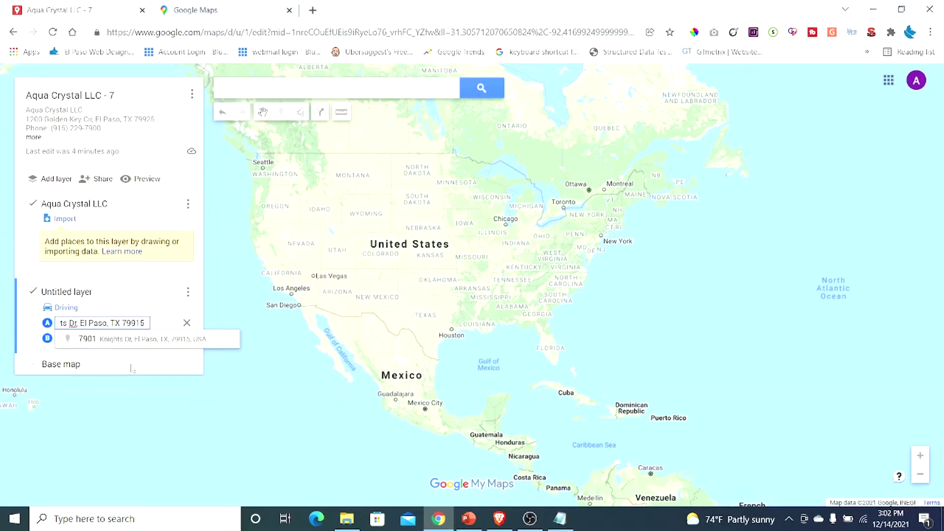
key(Return)
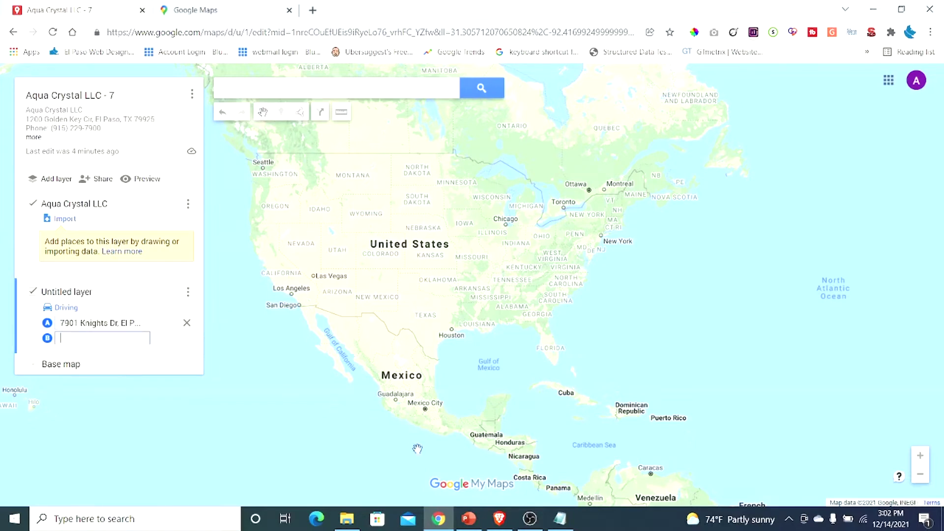
click(562, 523)
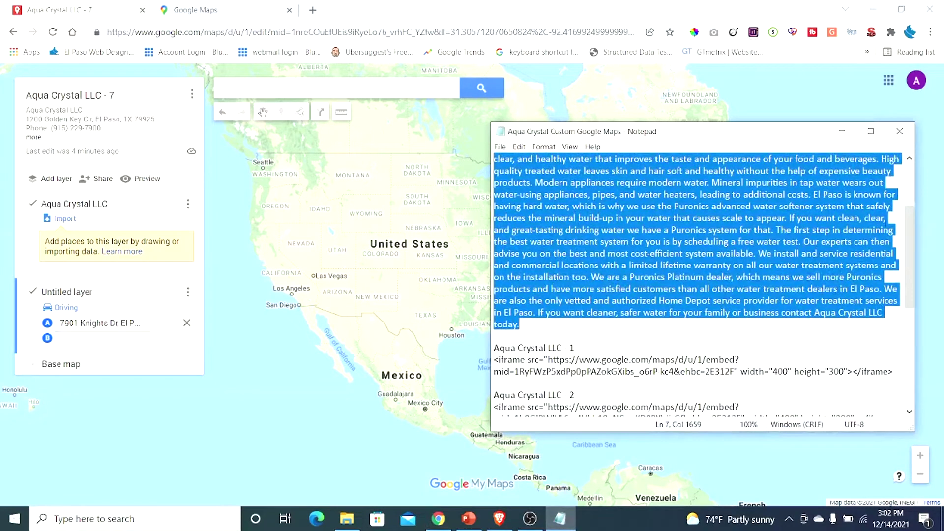
drag(909, 226, 908, 182)
click(608, 173)
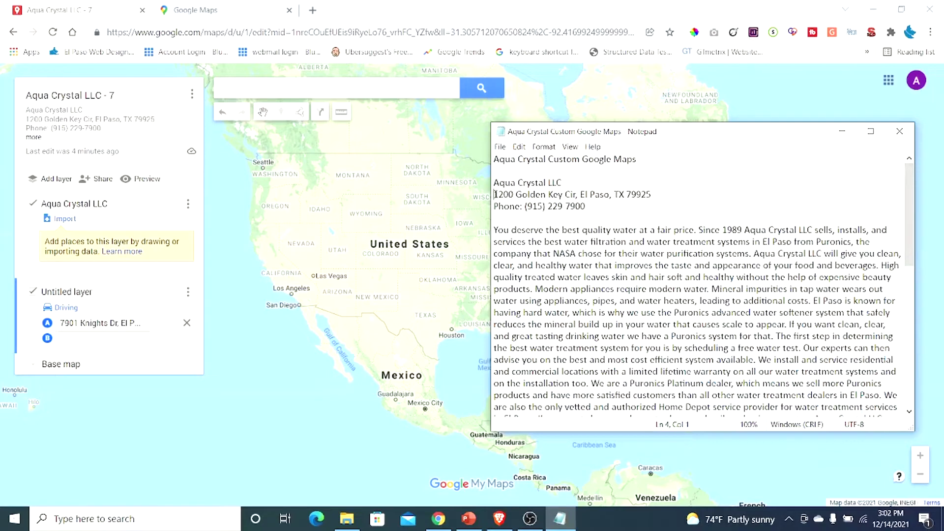
drag(495, 195, 651, 195)
right_click(639, 197)
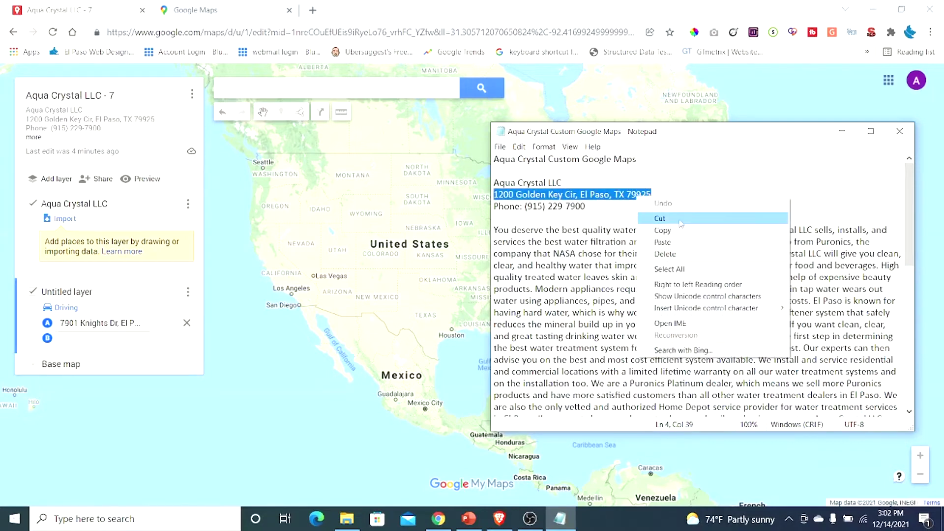
click(676, 230)
click(63, 338)
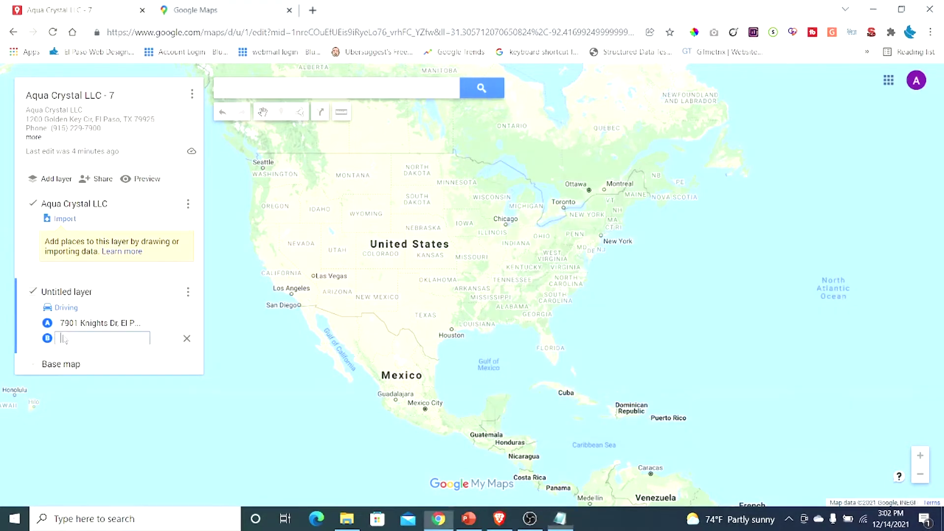
right_click(63, 339)
click(102, 228)
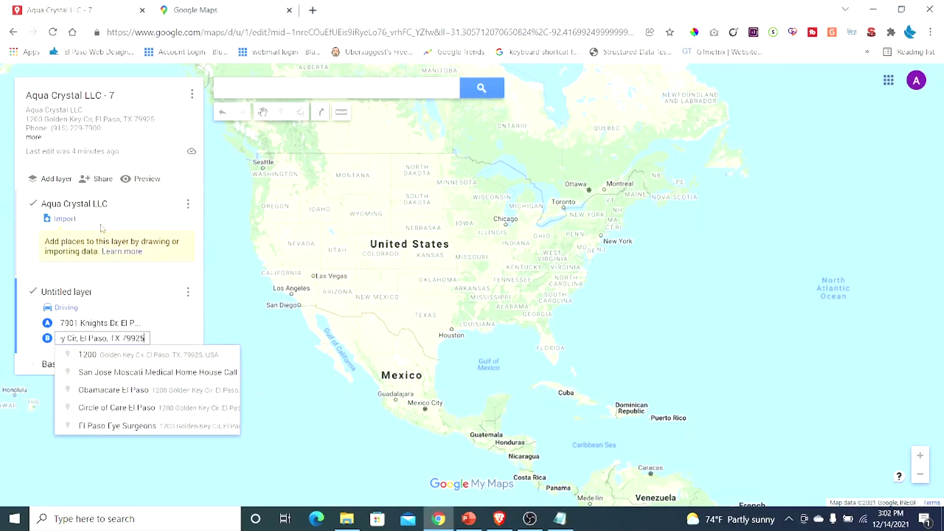
key(Return)
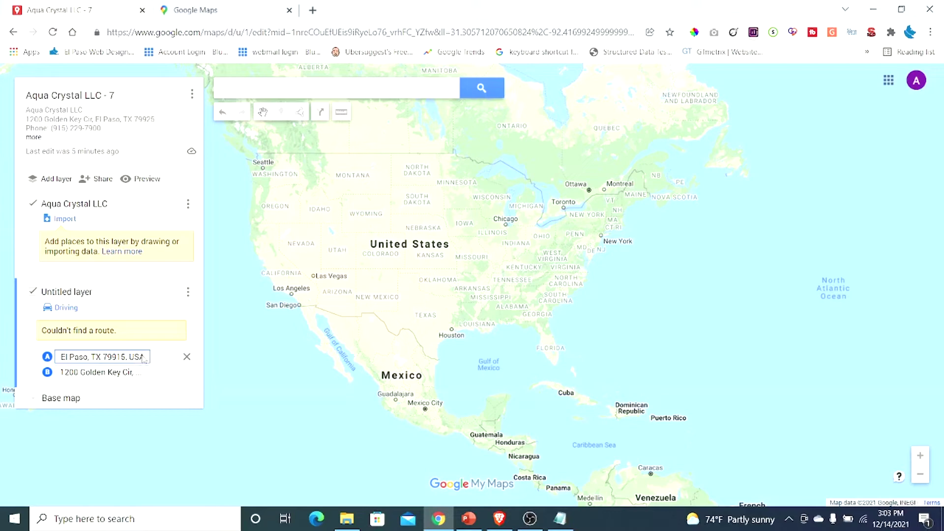
key(BackSpace)
key(BackSpace)
key(BackSpace)
key(BackSpace)
key(BackSpace)
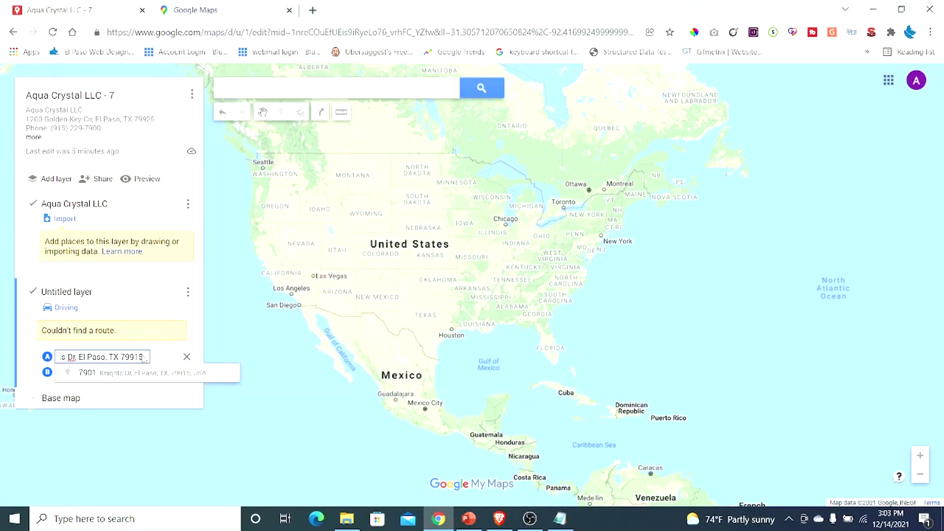
key(Return)
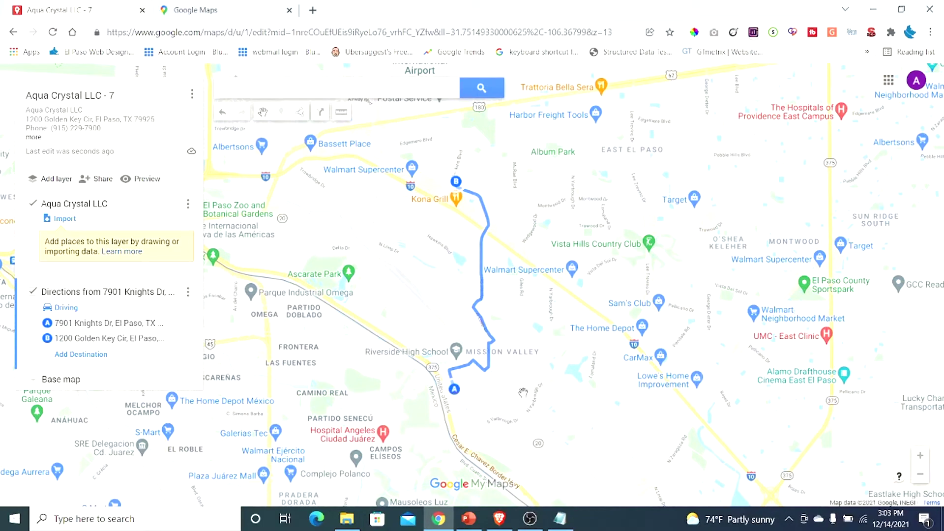
scroll(523, 392, up, 2)
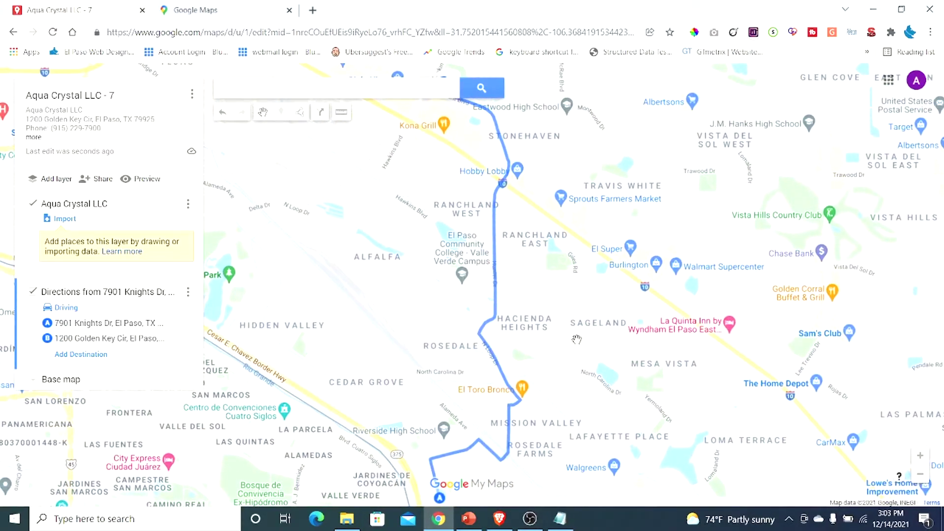
scroll(573, 339, down, 2)
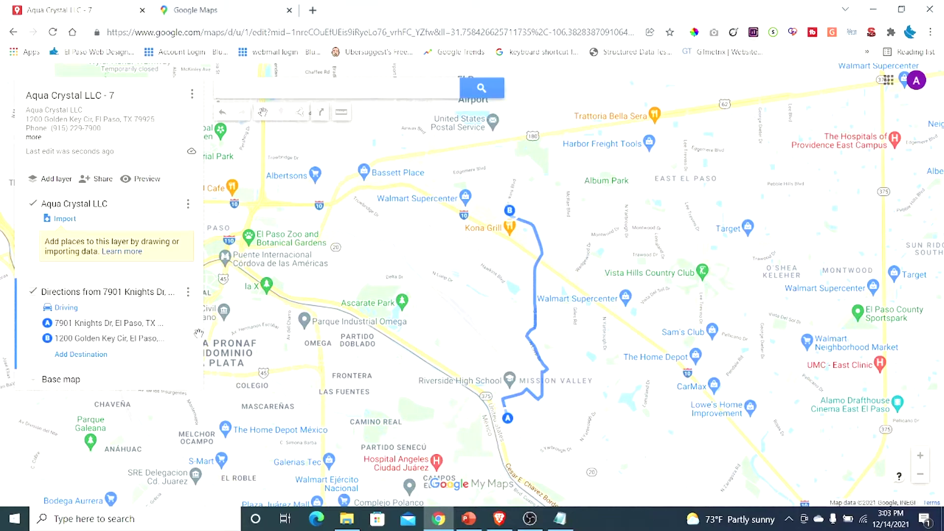
Add a new layer with empty driving directions, then go back in the Google Maps tab.
click(52, 179)
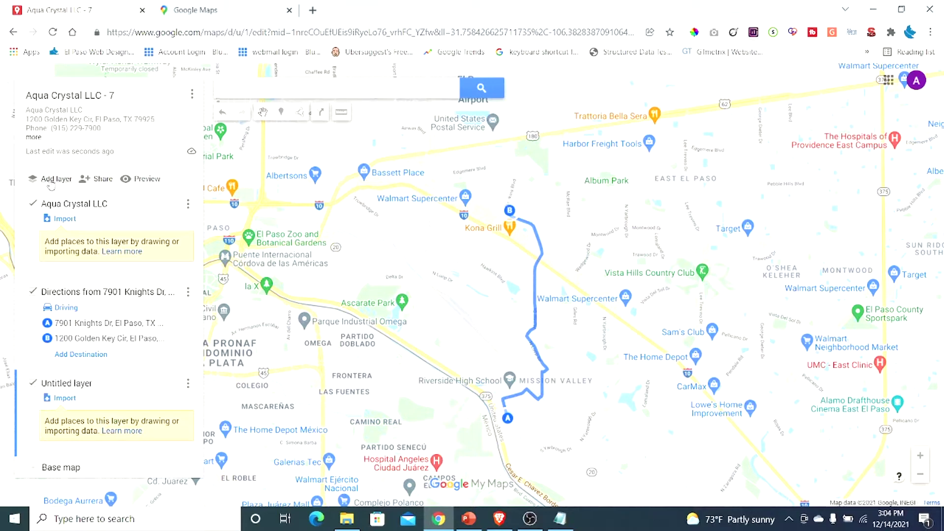
click(320, 118)
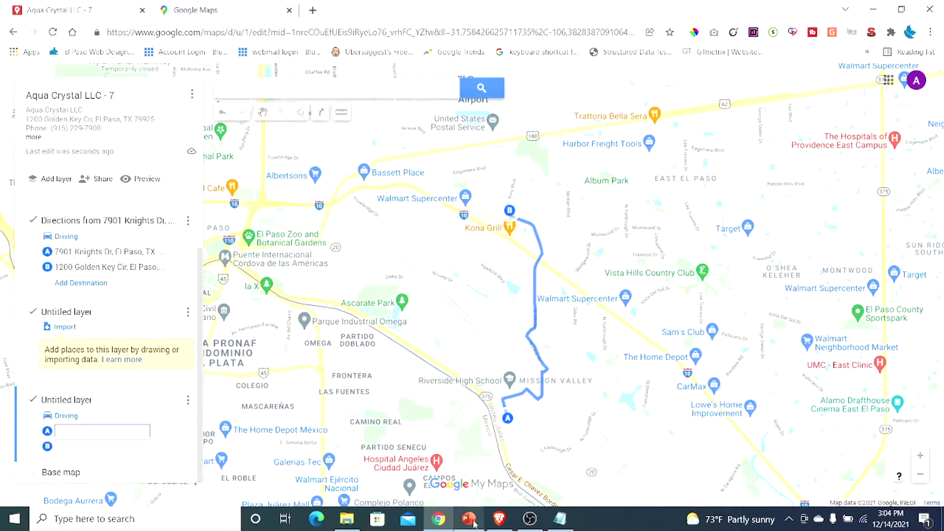
click(243, 16)
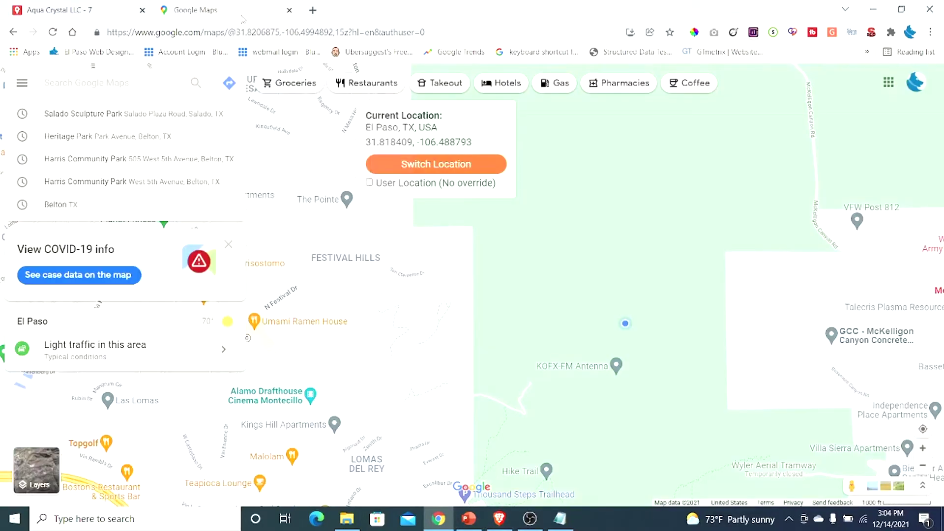
click(13, 32)
Go back in both browsers to the Aqua Crystal page's neighborhoods list.
click(14, 34)
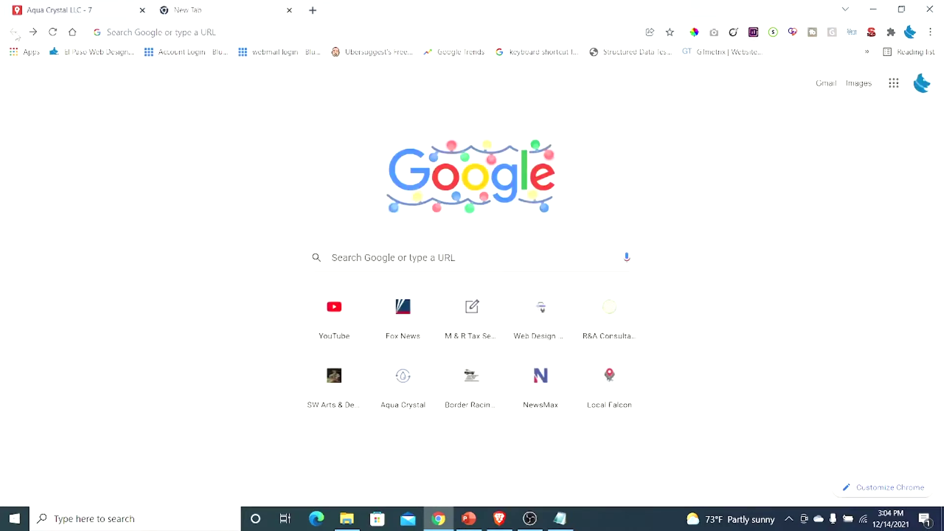
click(500, 519)
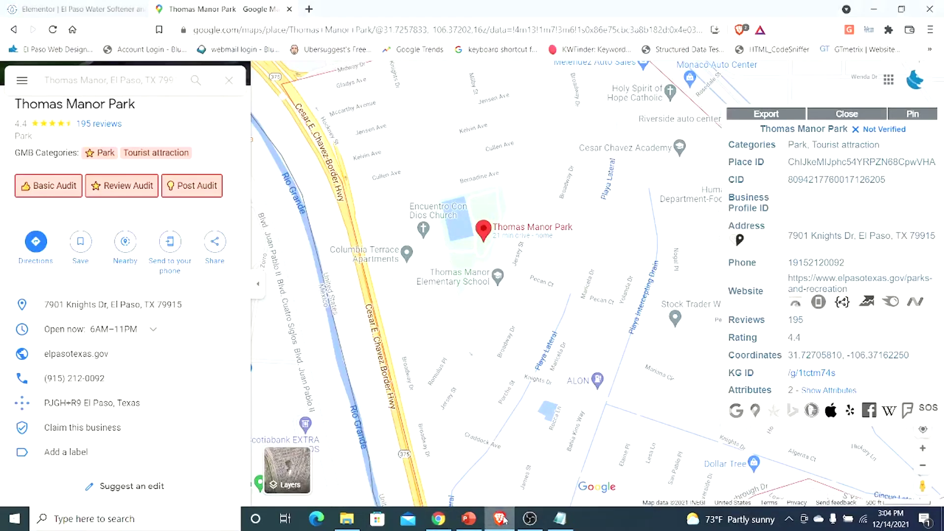
click(14, 30)
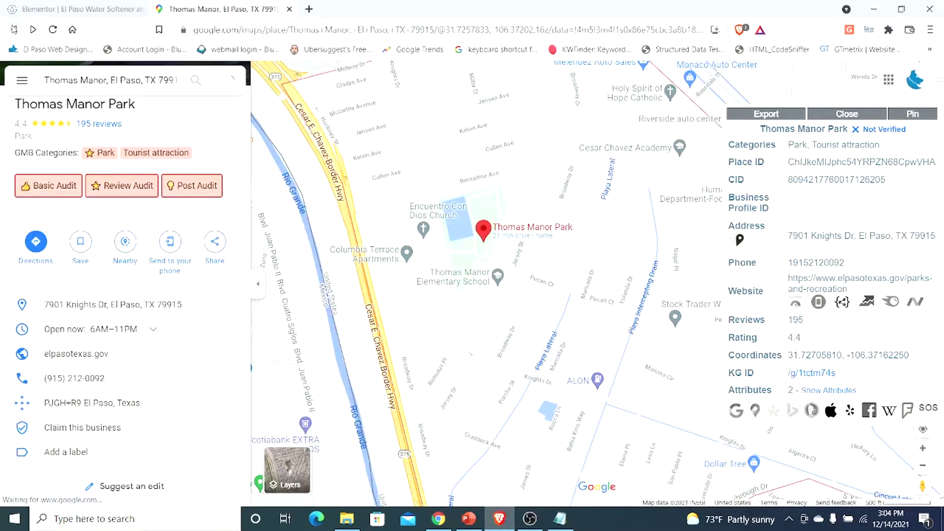
click(13, 31)
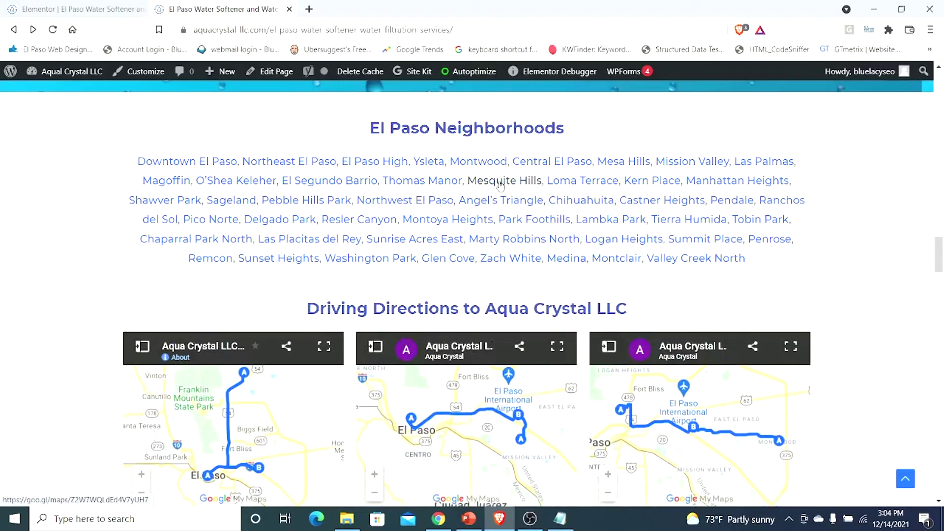
Open the Mesquite Hills neighborhood map and select Mesquite Bush Park.
click(501, 185)
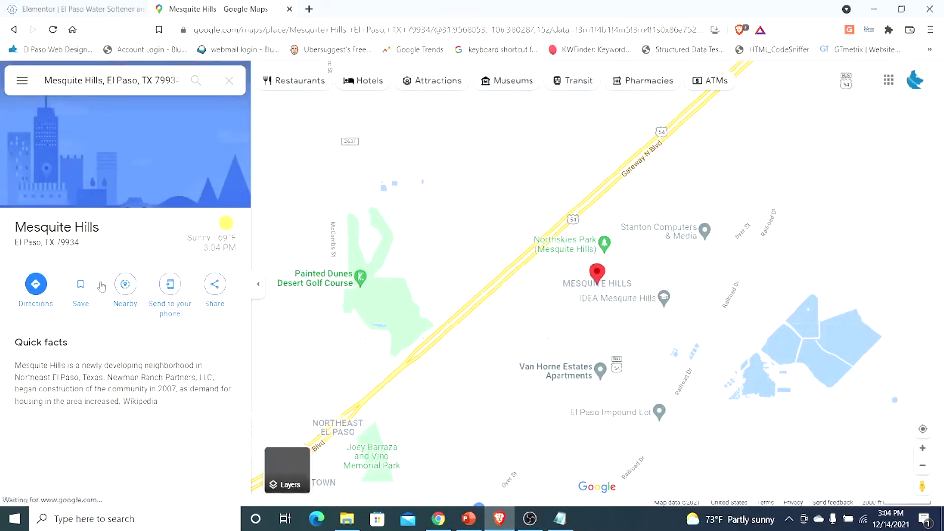
scroll(599, 339, up, 1)
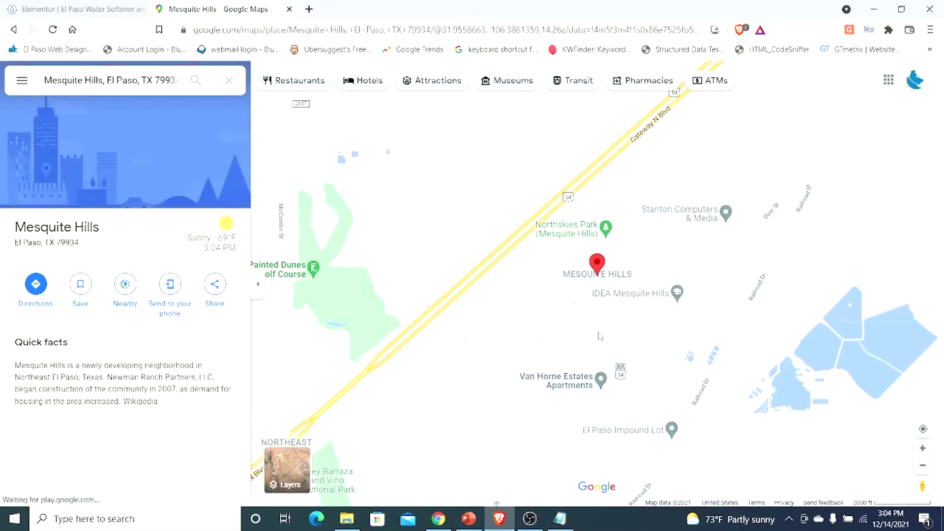
scroll(599, 336, up, 3)
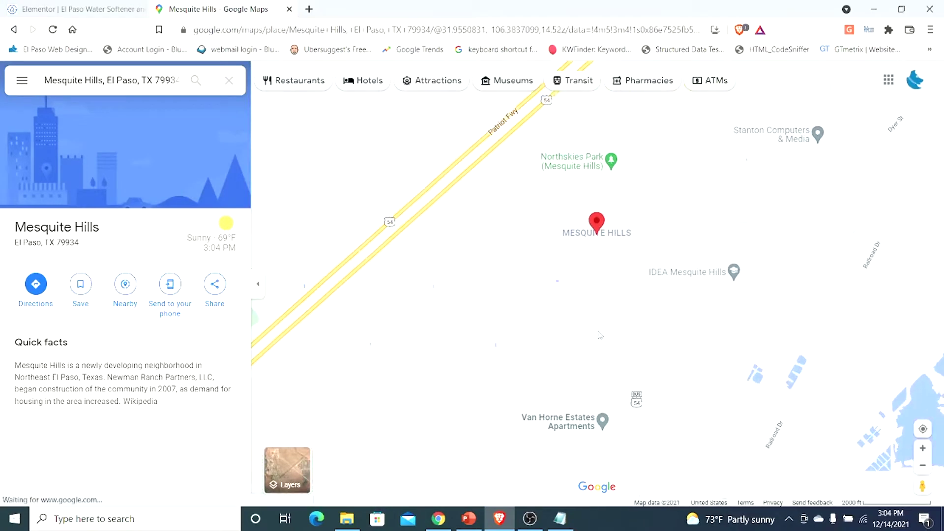
drag(594, 277, 558, 343)
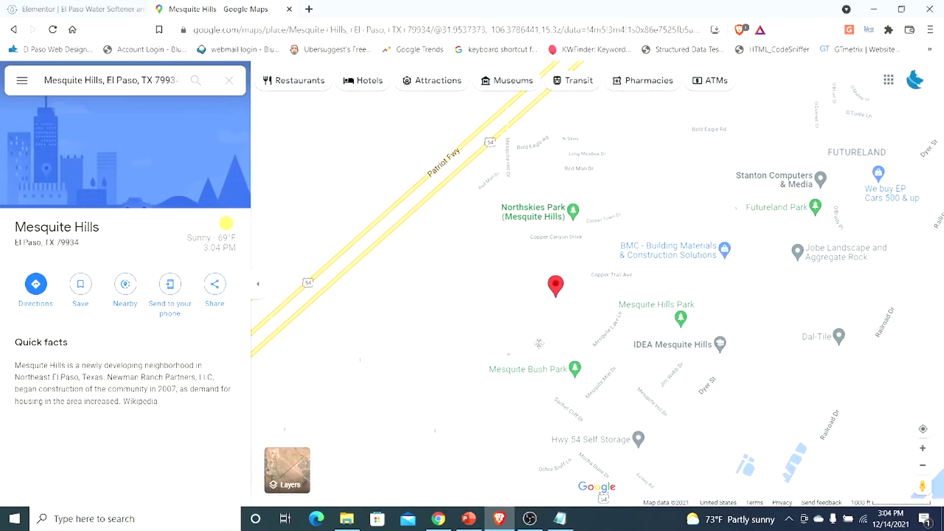
scroll(571, 329, up, 2)
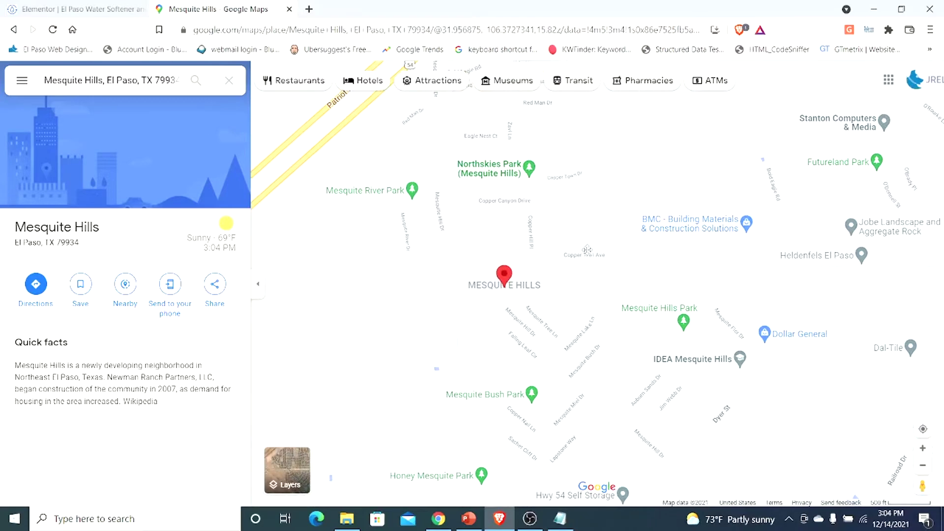
drag(583, 257, 592, 220)
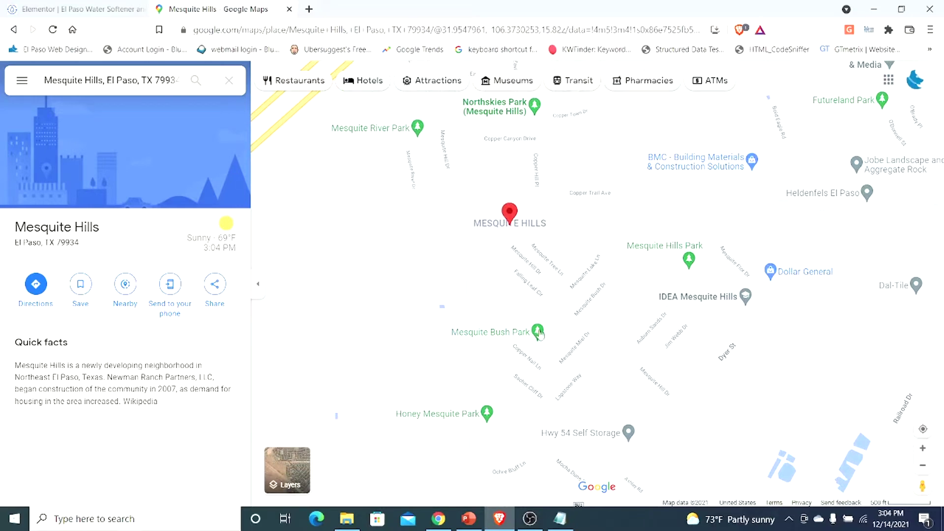
click(510, 339)
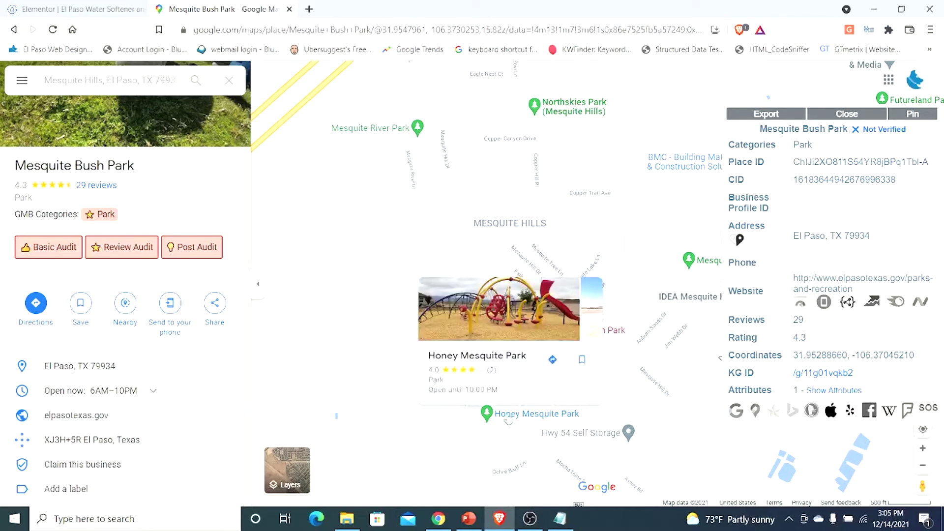
Copy Honey Mesquite Park's address, 11601 Mesquite Miel Dr, and bring Chrome forward.
click(508, 418)
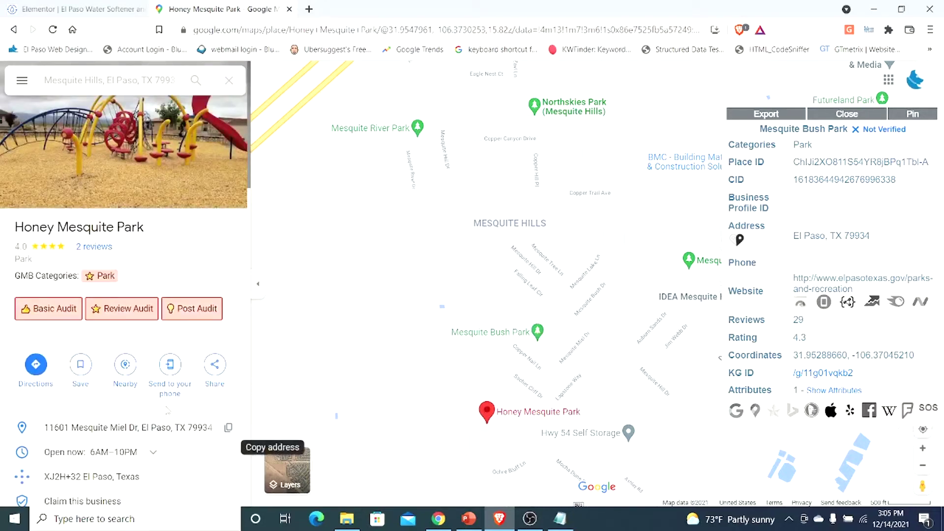
click(117, 433)
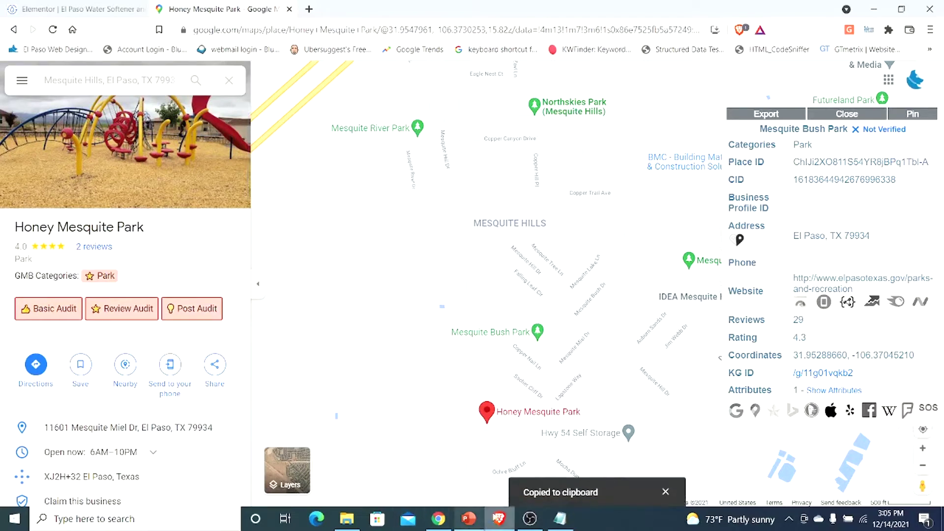
mouse_move(500, 521)
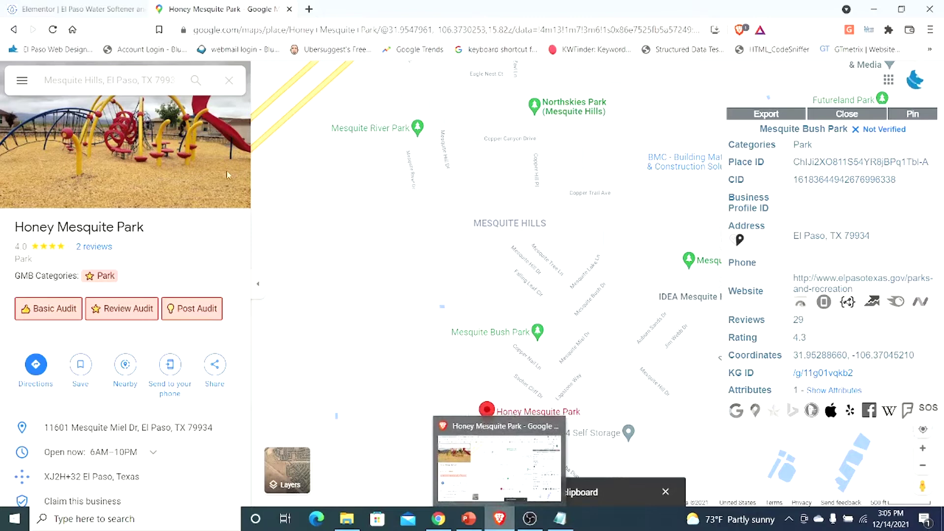
click(103, 9)
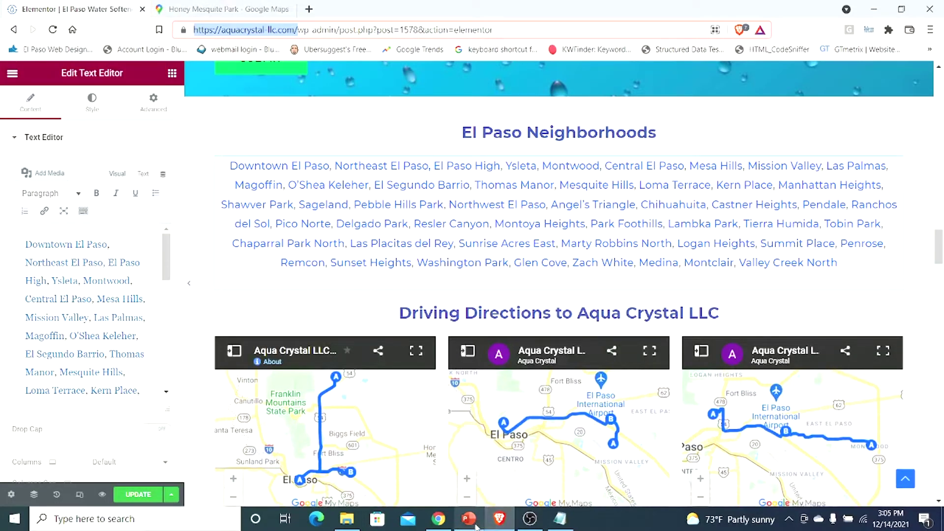
click(499, 517)
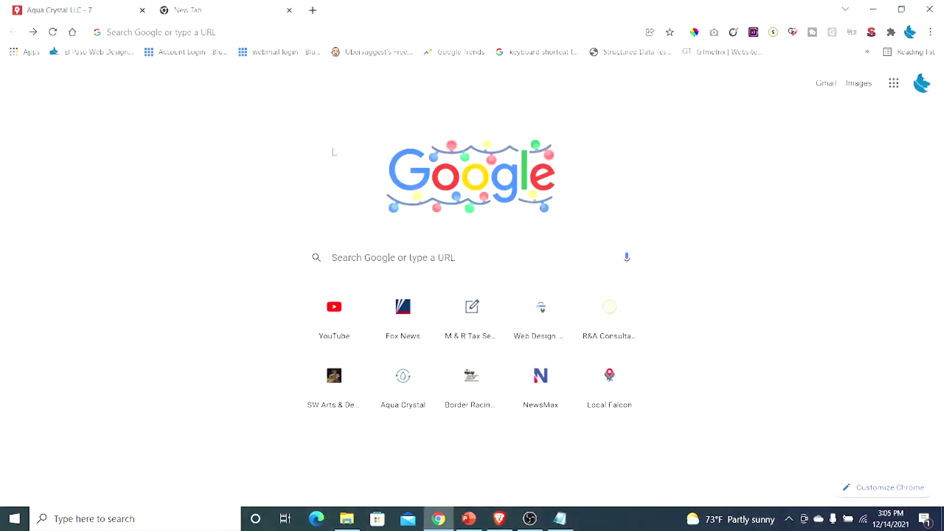
click(97, 12)
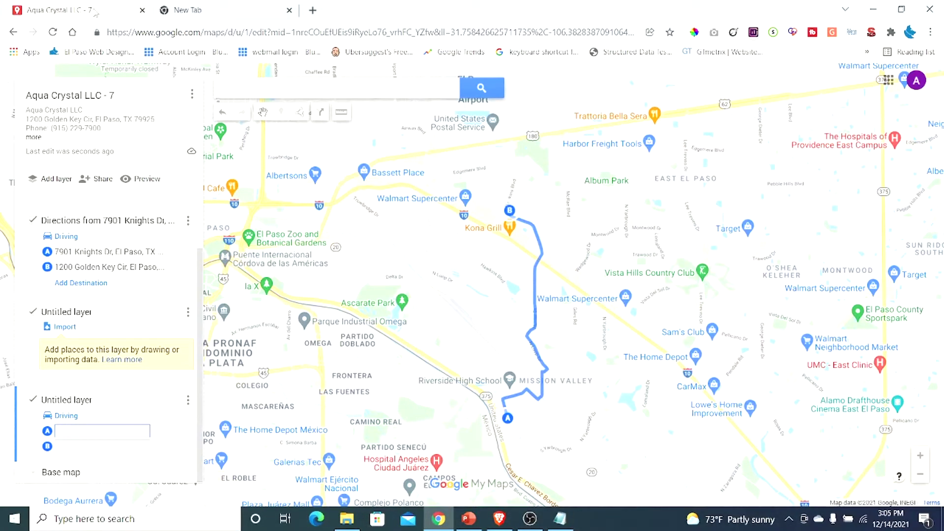
click(77, 432)
right_click(73, 432)
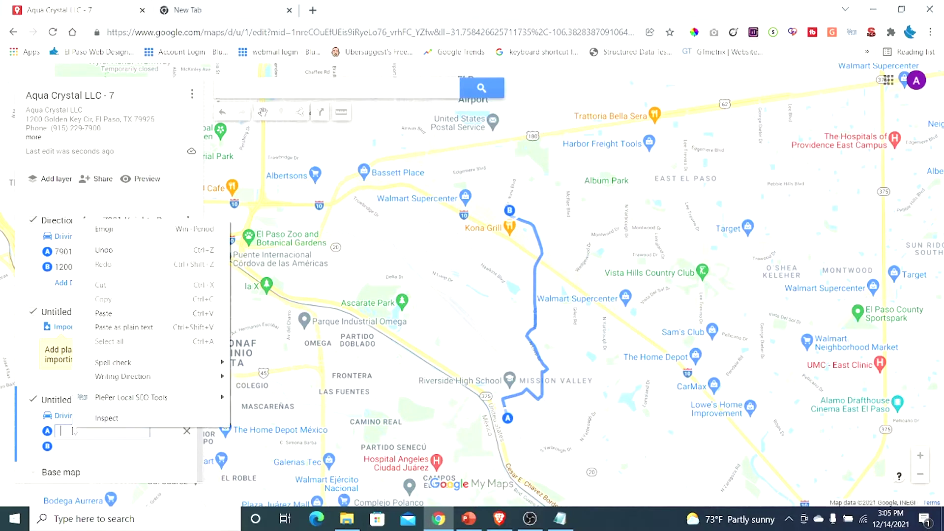
click(104, 313)
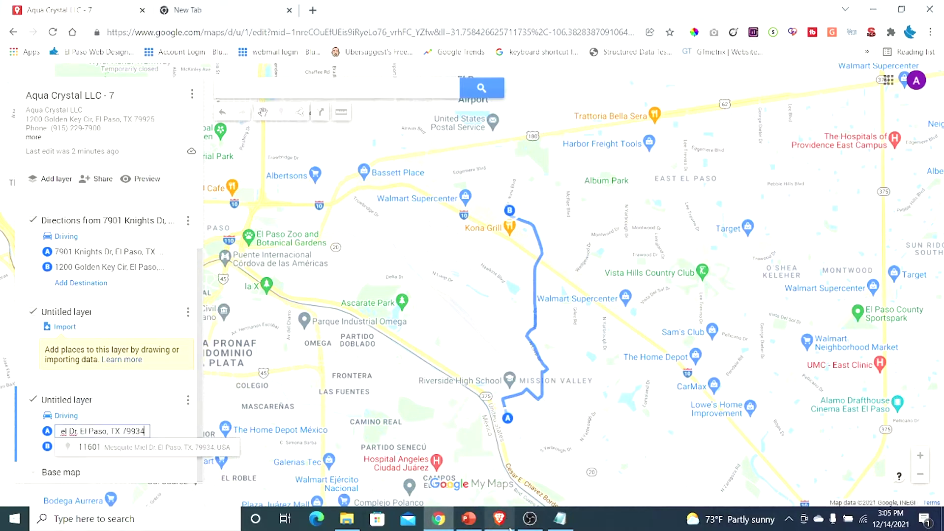
click(561, 519)
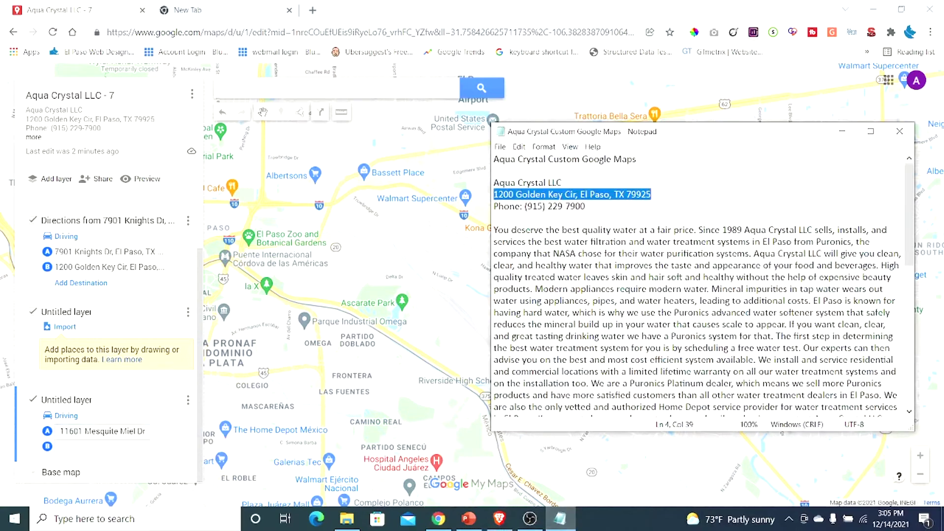
right_click(596, 192)
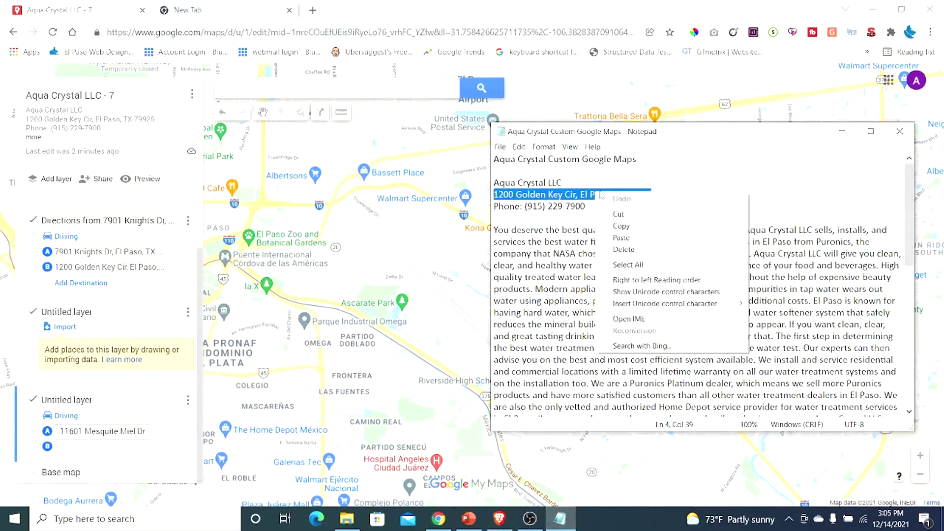
click(621, 226)
click(66, 448)
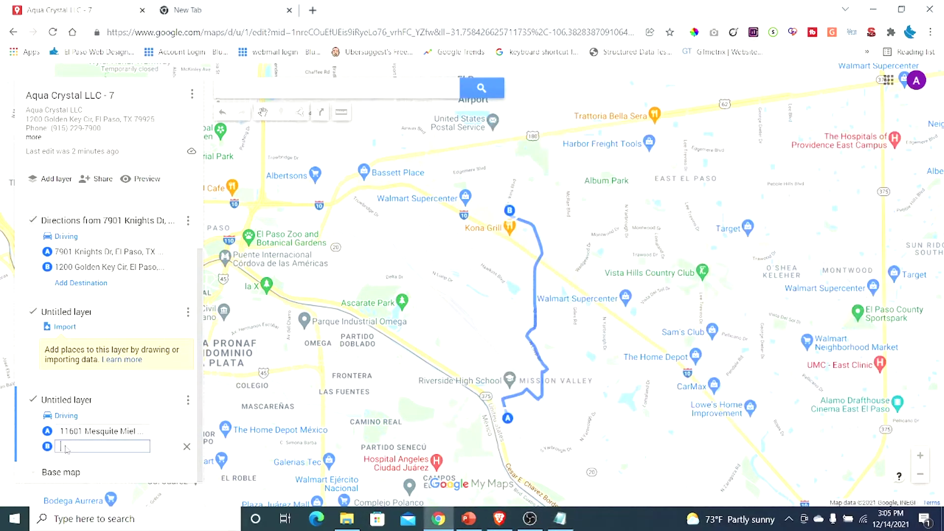
right_click(66, 448)
click(100, 340)
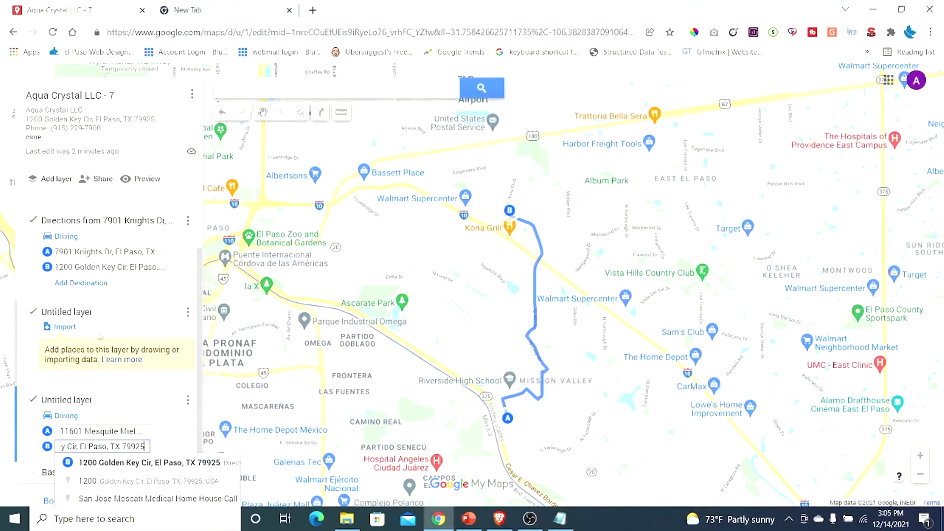
key(Return)
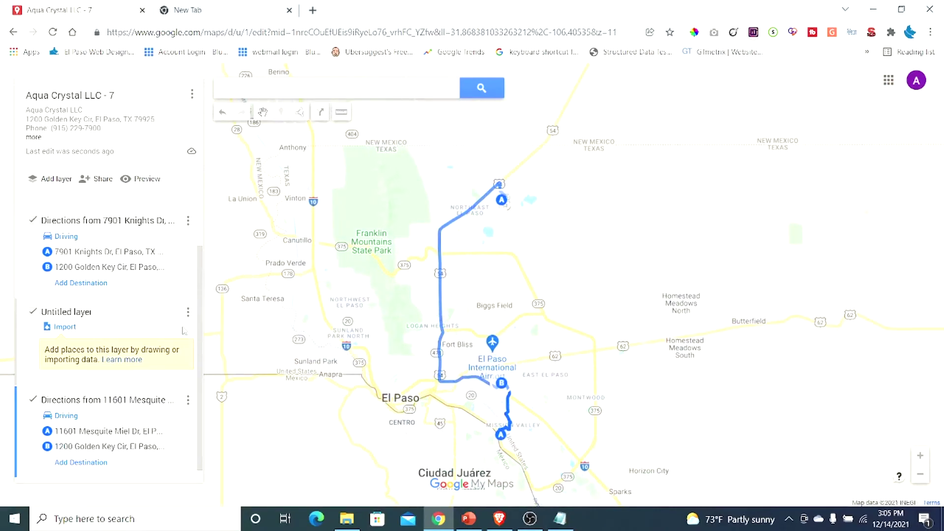
scroll(569, 336, down, 1)
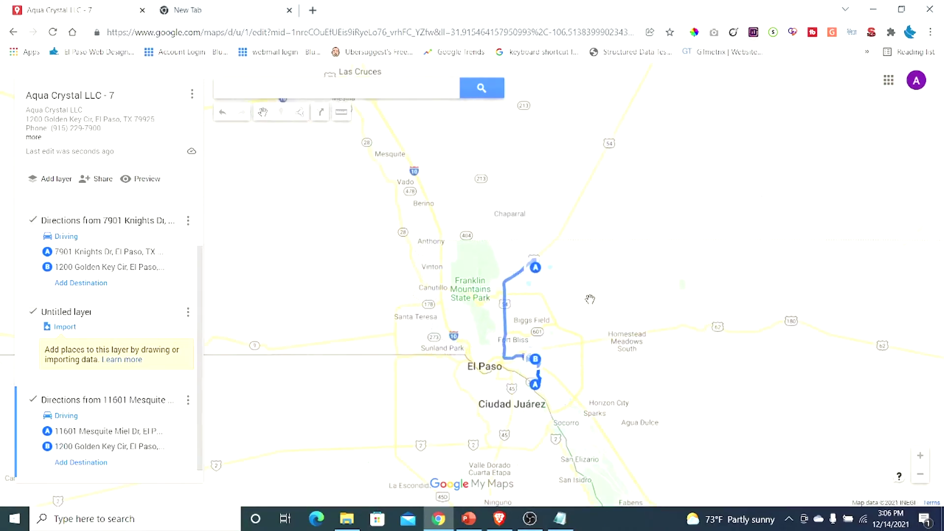
scroll(589, 300, down, 1)
scroll(590, 301, up, 4)
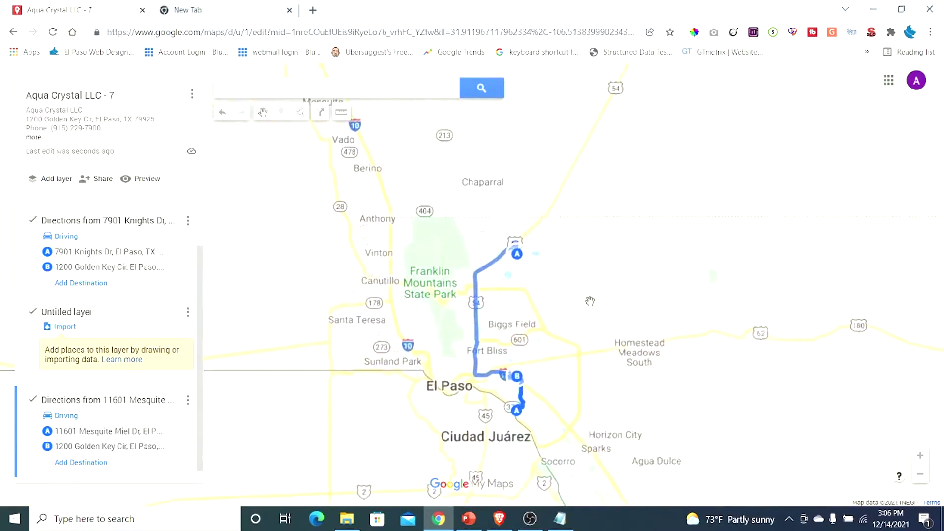
drag(581, 314, 805, 227)
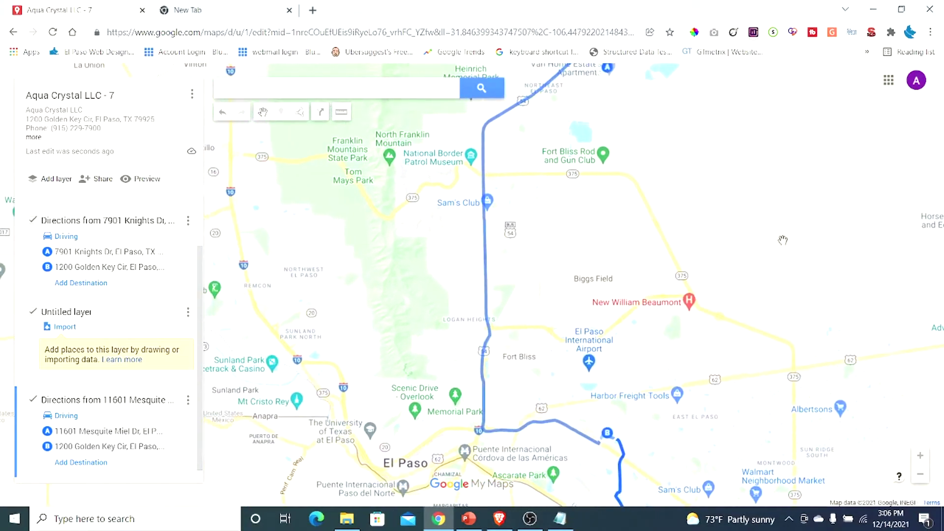
scroll(782, 242, down, 1)
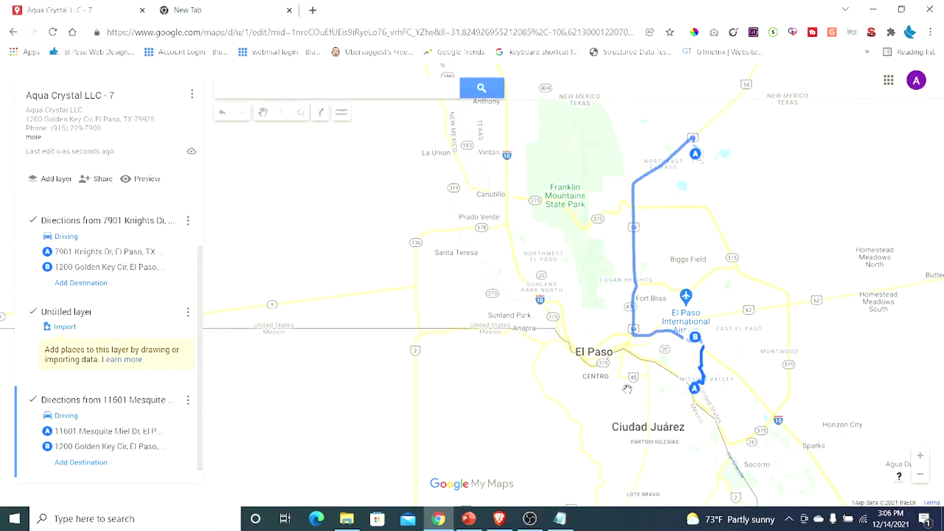
scroll(627, 389, up, 2)
scroll(621, 388, down, 2)
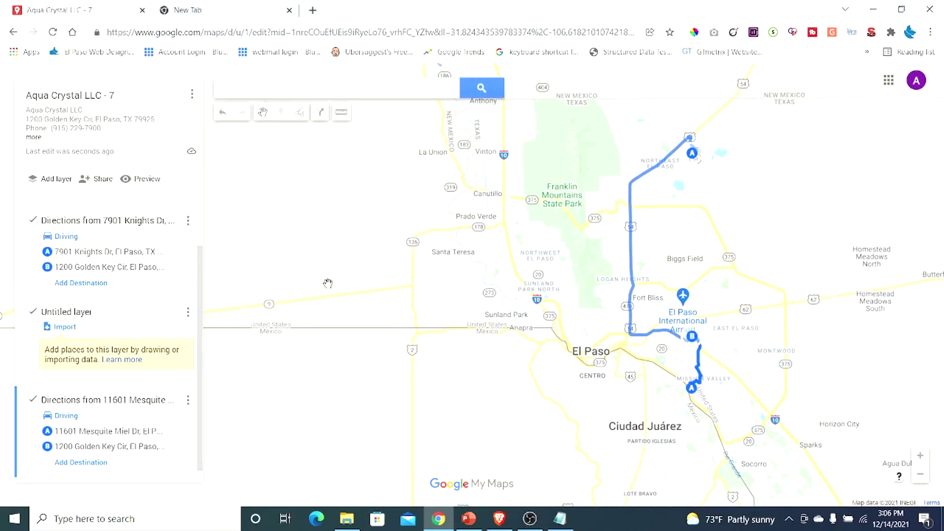
click(192, 95)
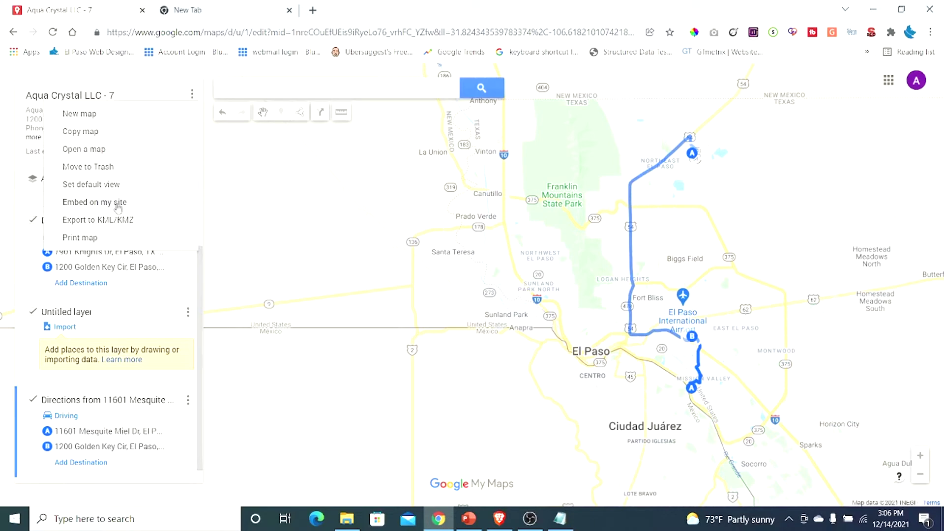
click(118, 203)
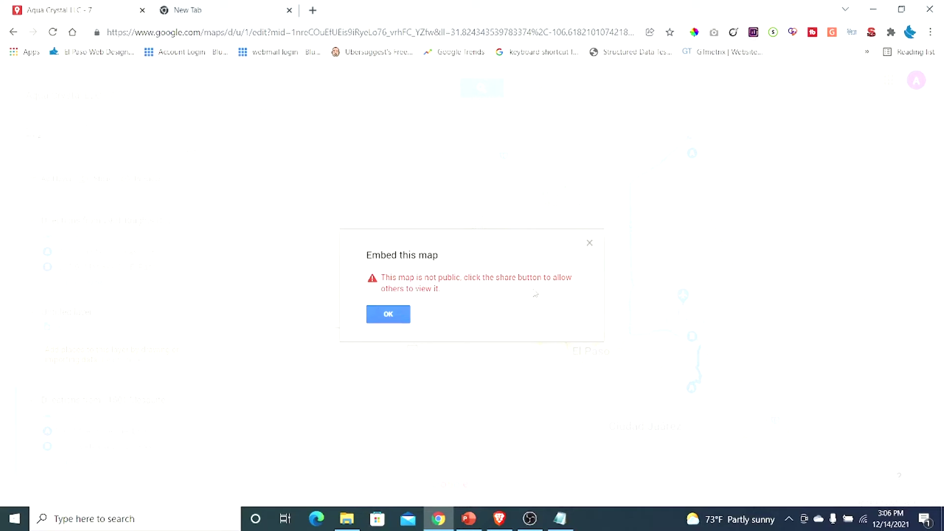
click(388, 315)
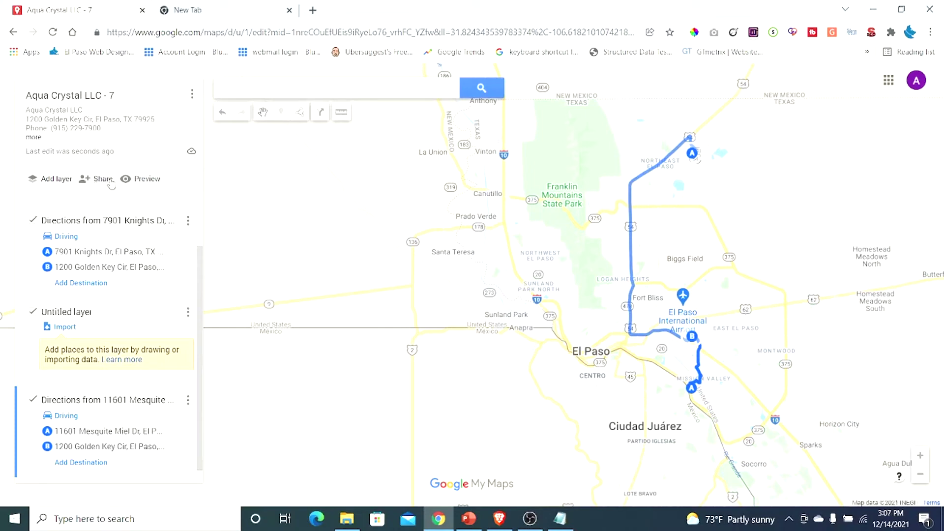
Share the map so anyone with the link can view it and others can find it by search.
click(103, 180)
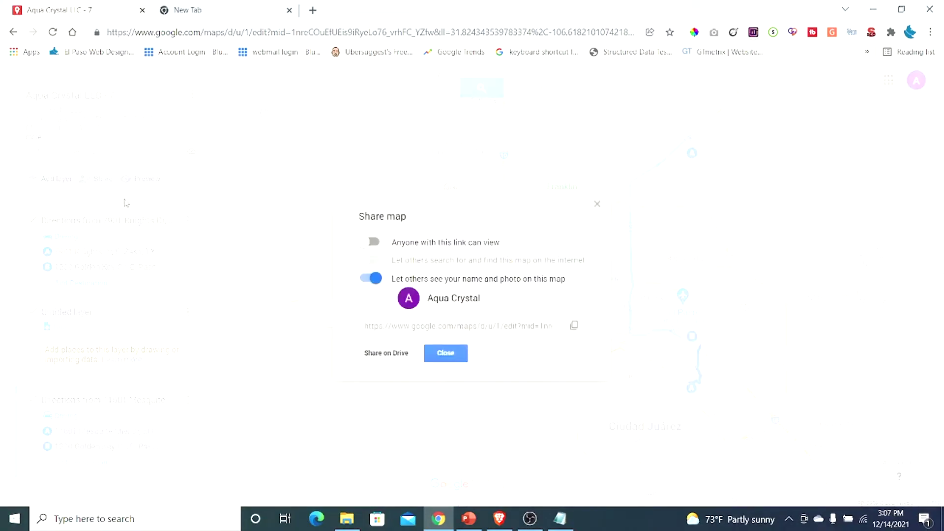
click(376, 243)
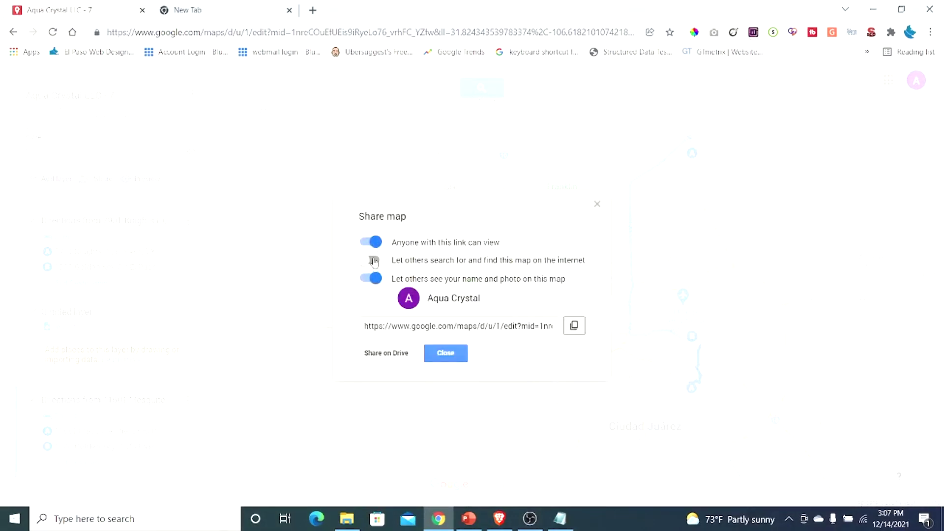
click(374, 261)
click(447, 356)
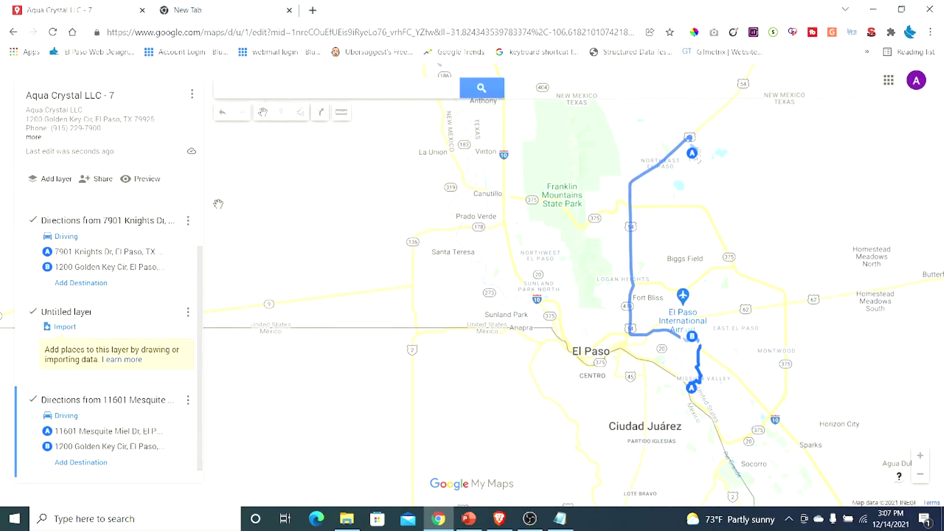
Copy the Aqua Crystal LLC - 7 map's 640×480 iframe embed code and return to the Notepad notes.
click(192, 95)
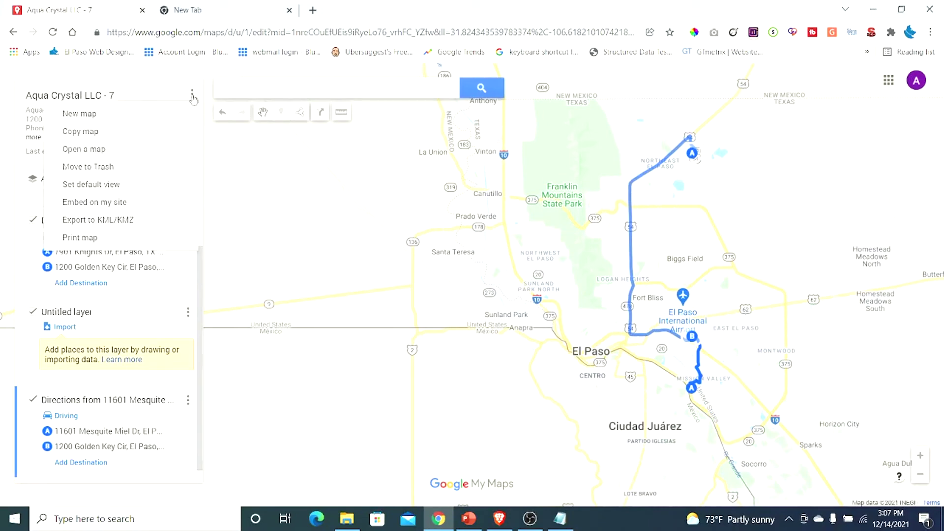
click(84, 206)
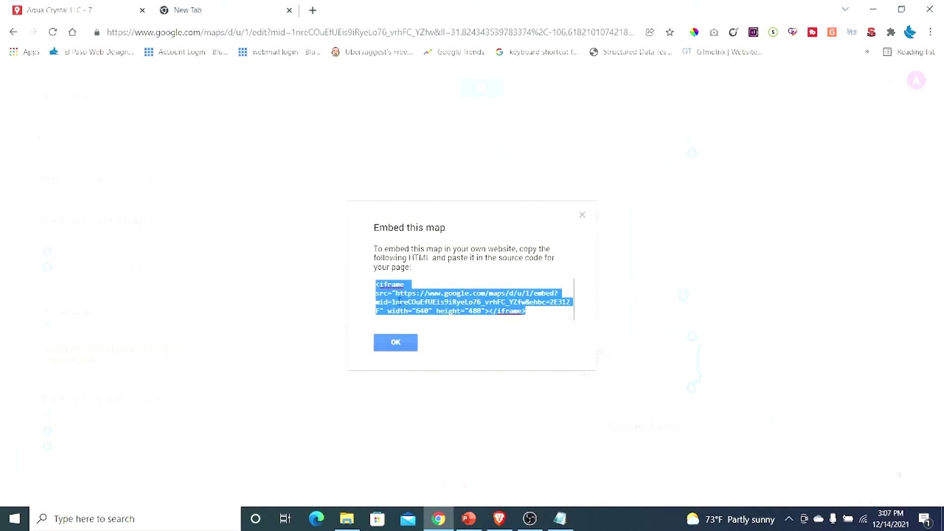
right_click(399, 300)
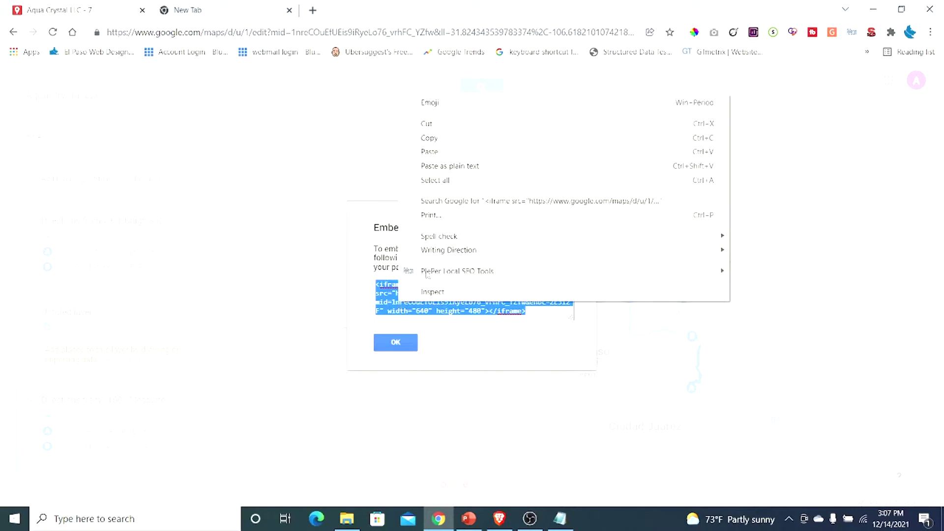
click(429, 142)
click(396, 342)
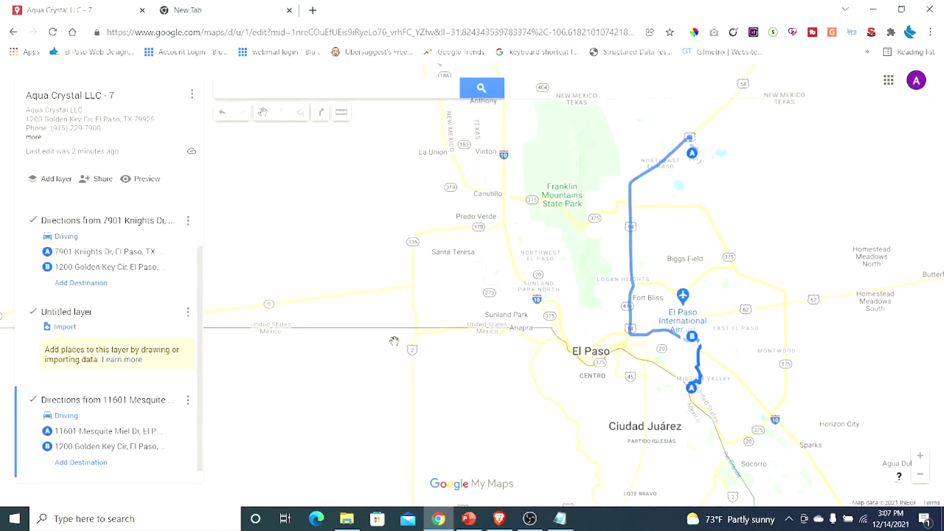
click(561, 519)
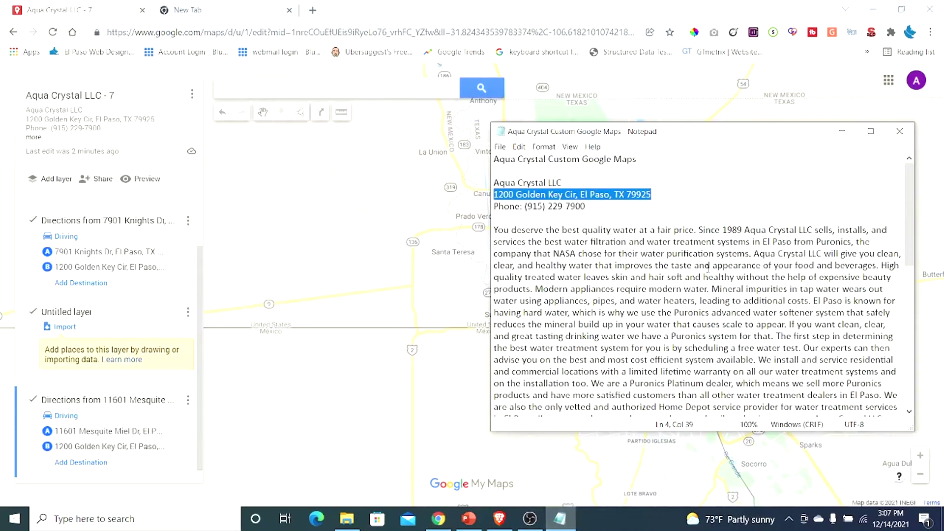
Add an Aqua Crystal LLC 7 entry below the last embed code and paste the new iframe code.
drag(907, 211, 909, 355)
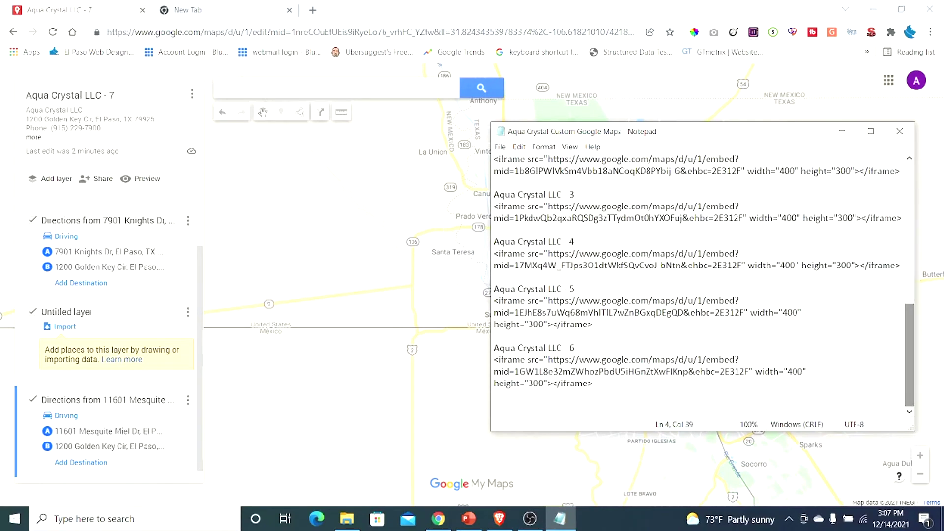
click(620, 384)
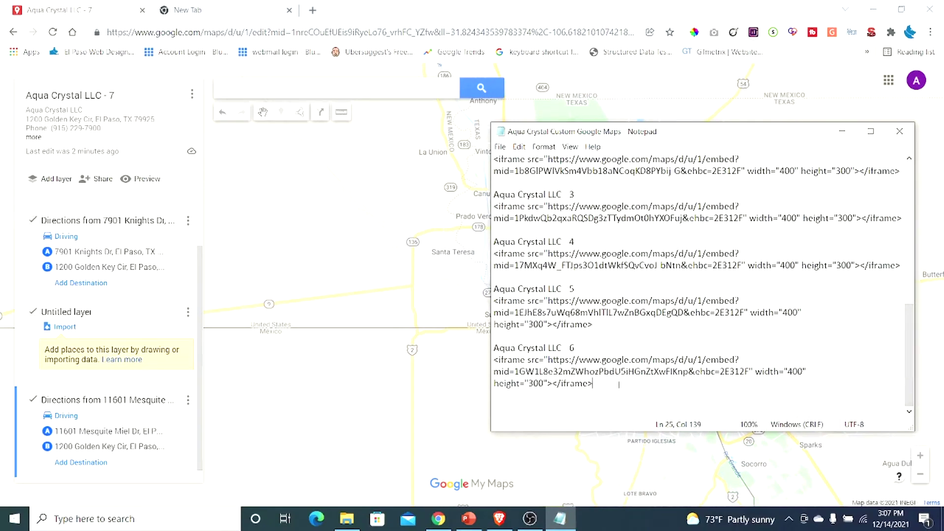
key(Return)
key(Return)
text(Aq)
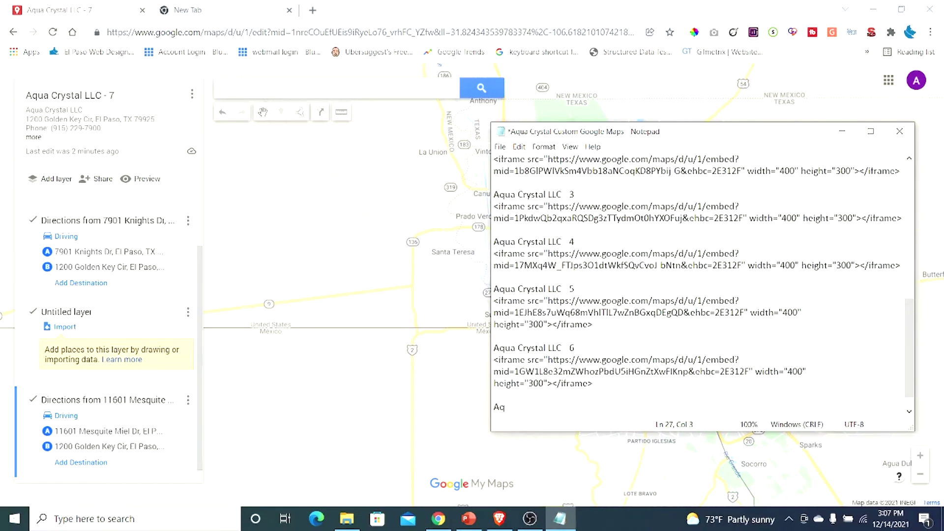
text(ua Crystal LLC - 7)
scroll(672, 322, down, 1)
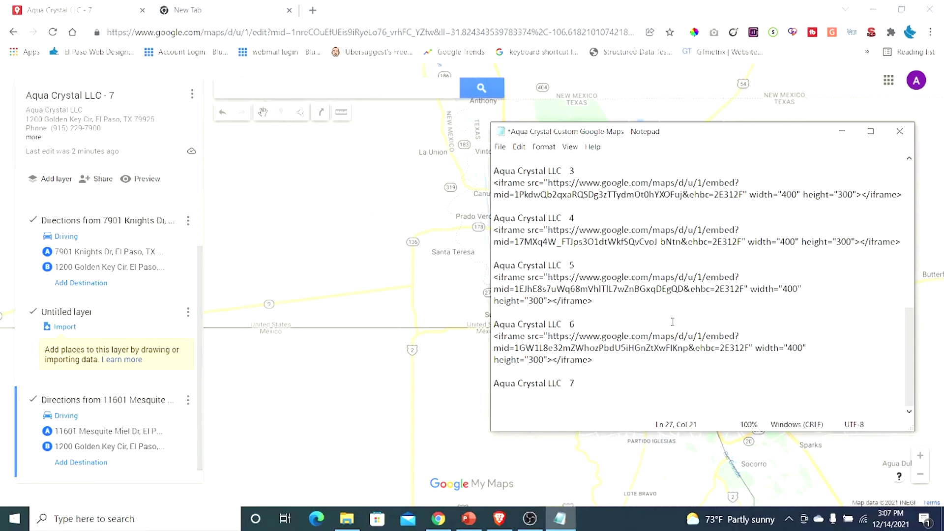
right_click(501, 395)
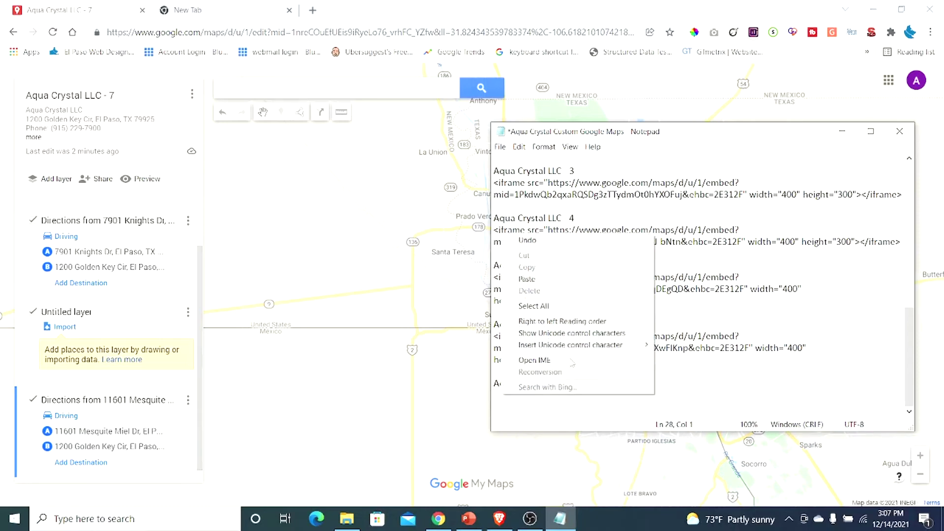
click(521, 276)
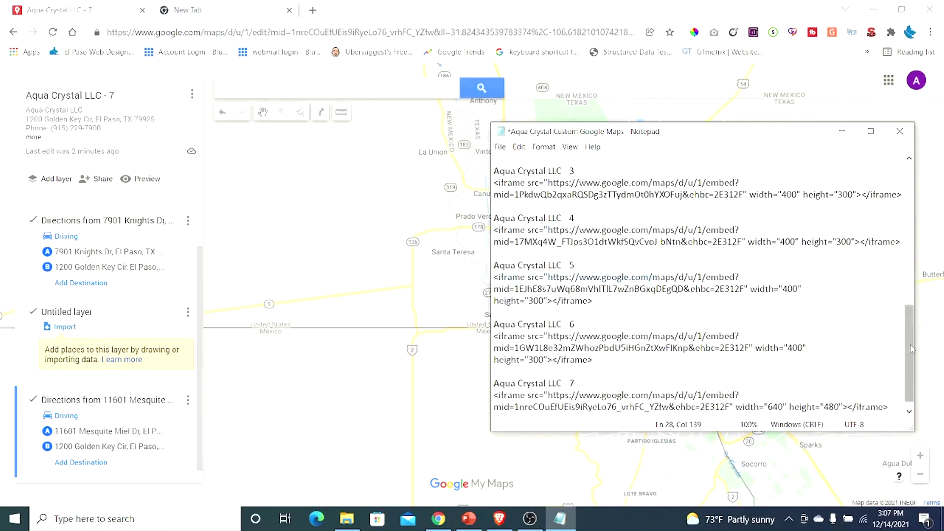
Change the pasted iframe's width from 640 to 400 and height from 480 to 300.
scroll(913, 350, down, 1)
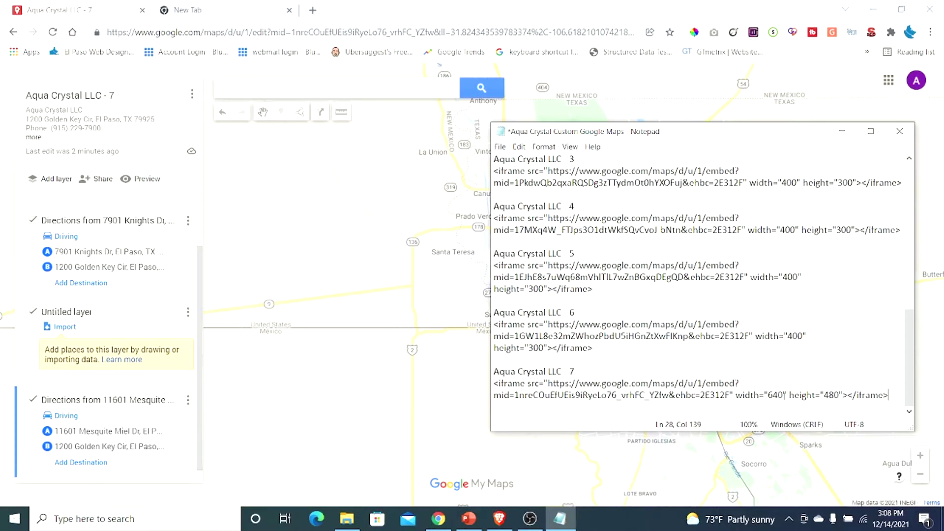
click(784, 394)
key(BackSpace)
key(BackSpace)
key(BackSpace)
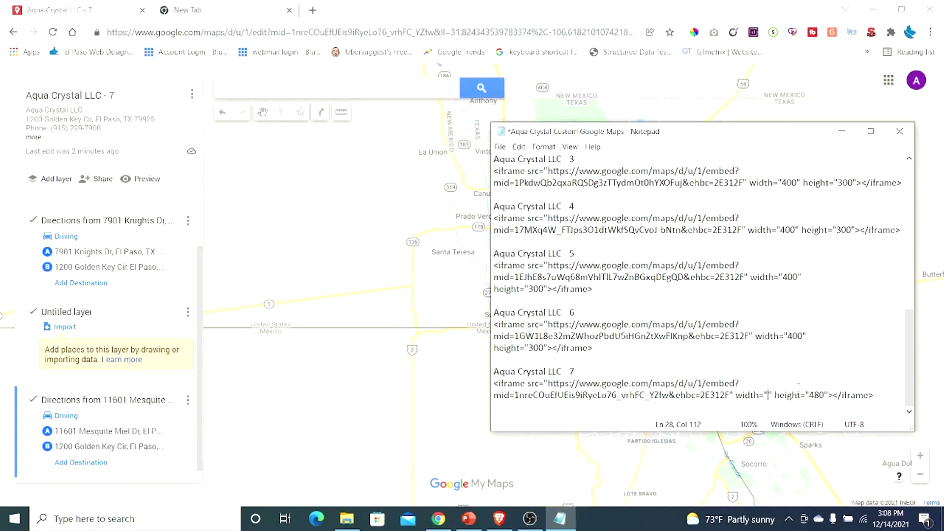
text(400)
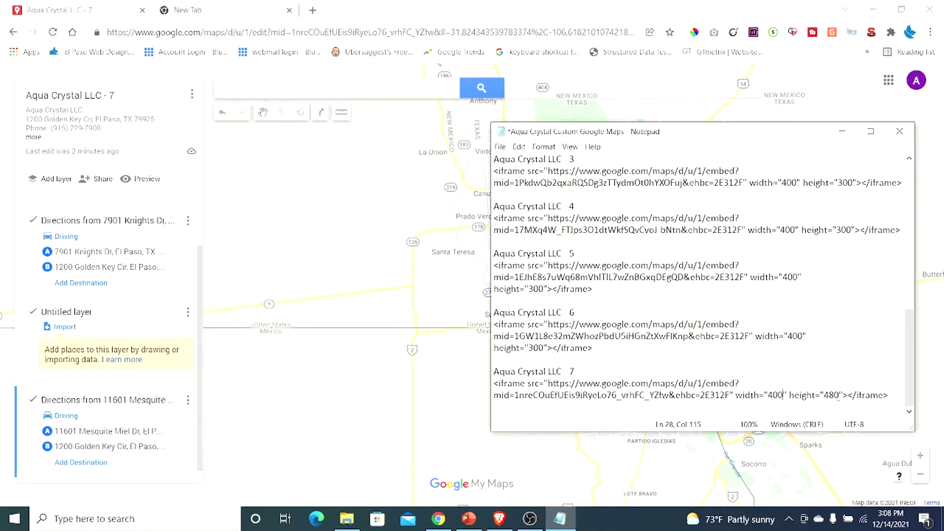
drag(841, 396, 824, 397)
text(300)
Save the notes file and copy the resized Aqua Crystal LLC 7 embed code line.
click(508, 147)
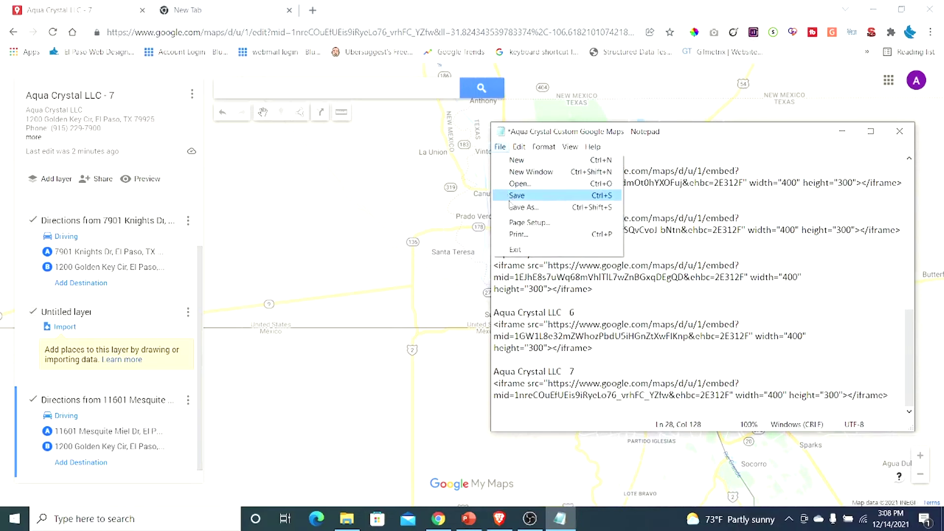
click(531, 306)
key(ctrl+s)
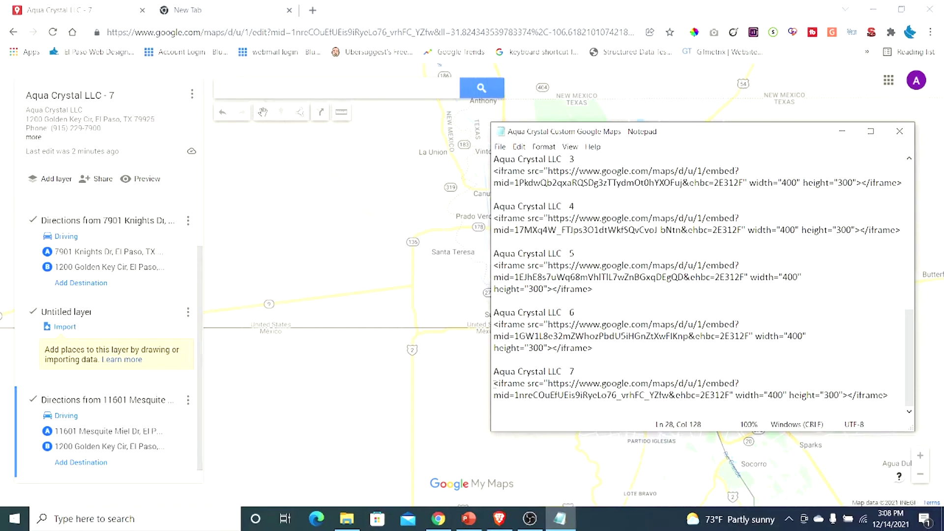
drag(494, 384, 900, 392)
key(ctrl+c)
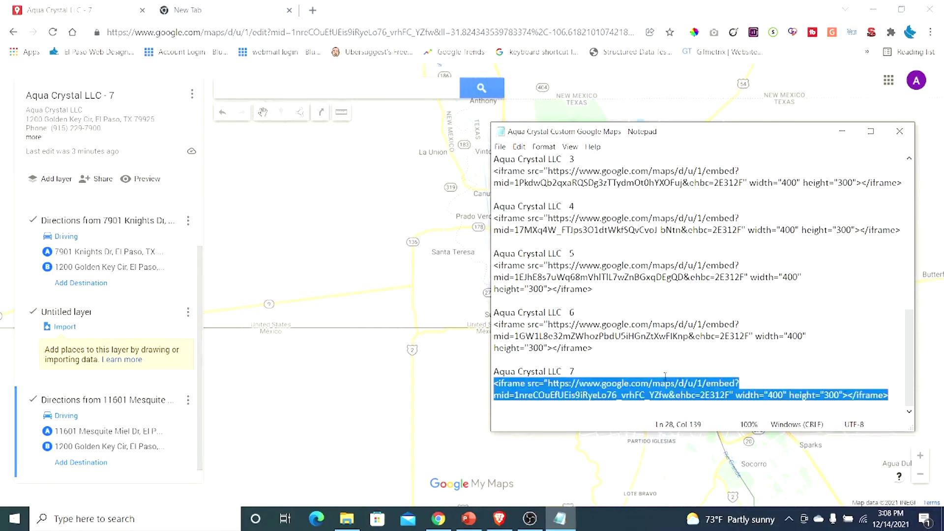
right_click(658, 388)
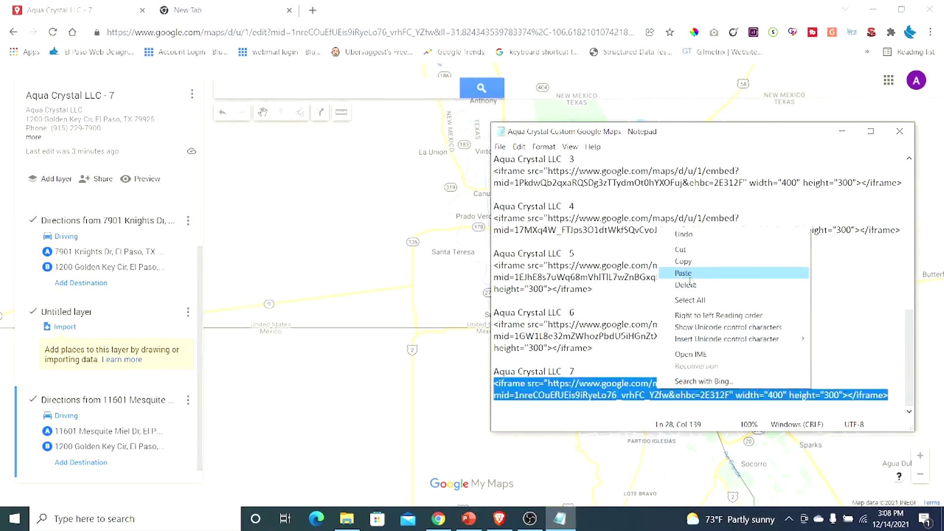
click(683, 261)
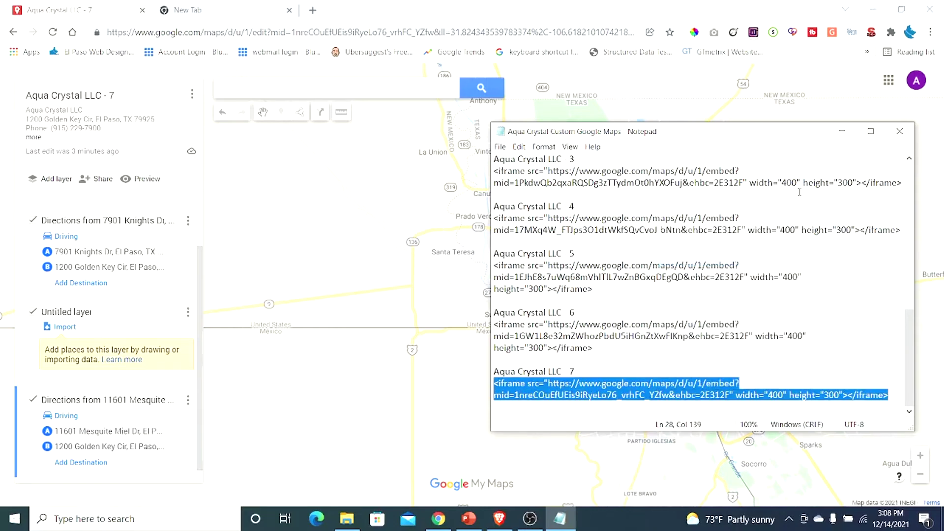
click(842, 132)
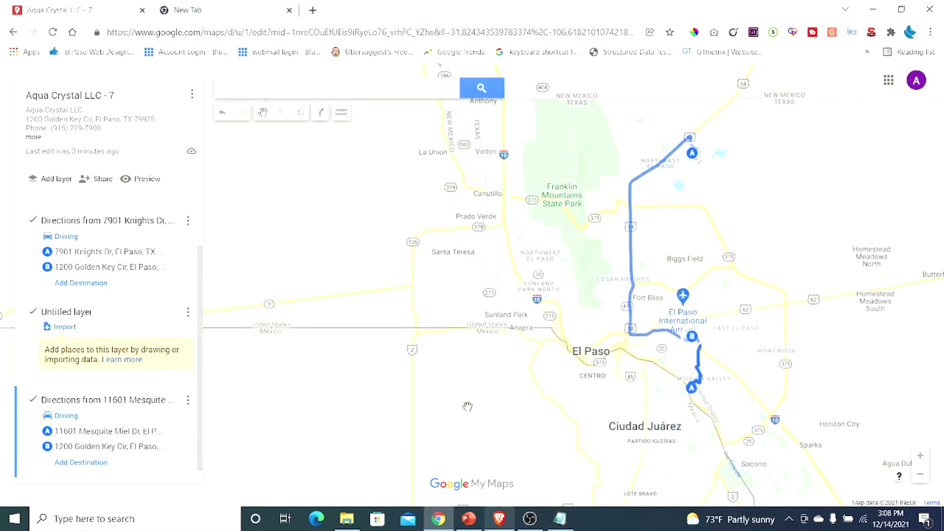
Insert a new three-column section between the route maps grid and the El Paso weather widget.
click(499, 519)
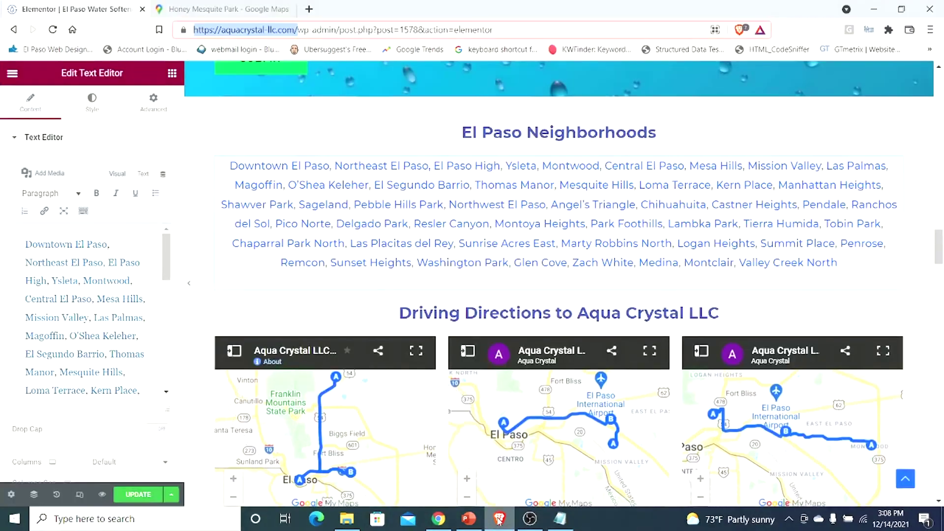
scroll(455, 333, down, 5)
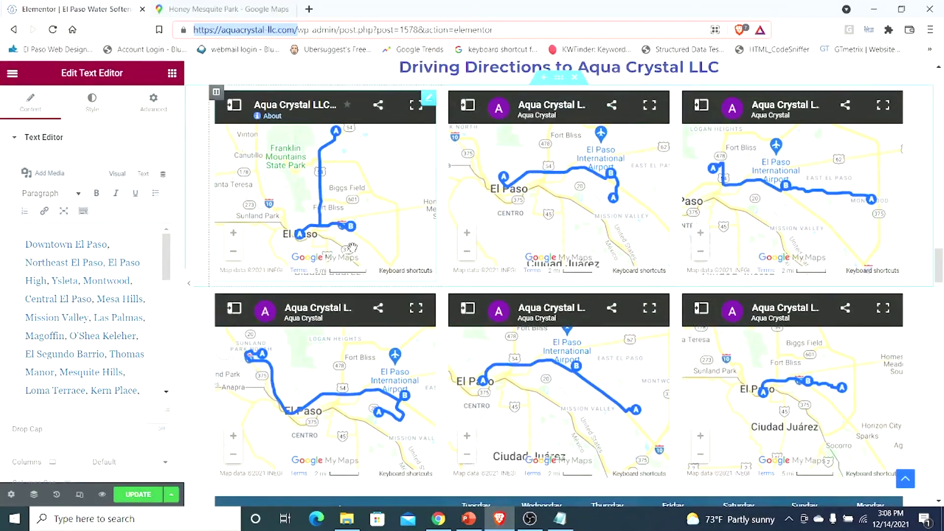
scroll(393, 183, up, 2)
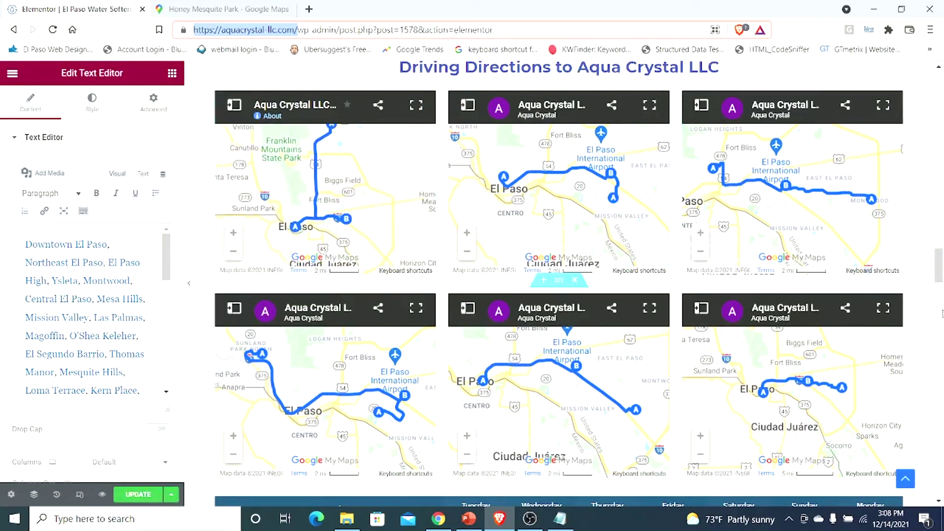
mouse_move(941, 266)
mouse_down()
mouse_move(942, 284)
mouse_move(942, 276)
mouse_up()
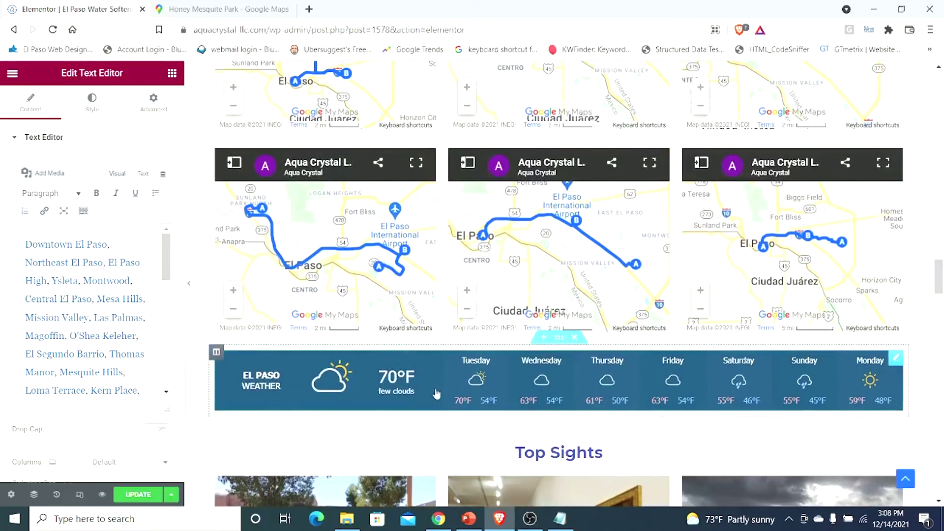
click(544, 339)
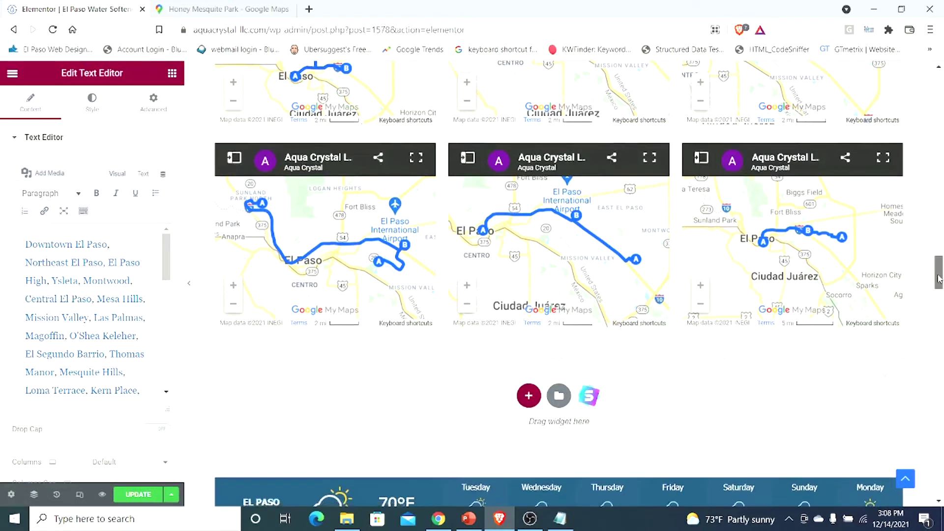
drag(939, 277, 938, 285)
click(529, 316)
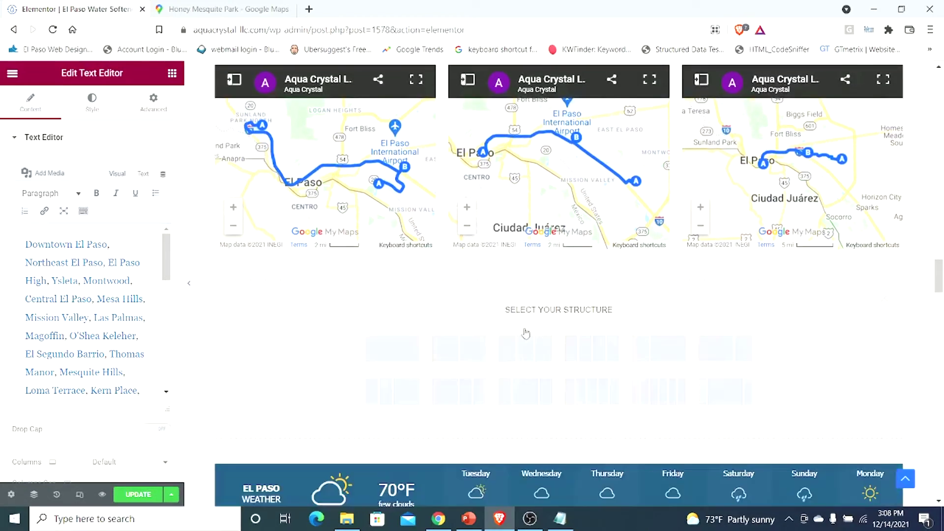
click(525, 356)
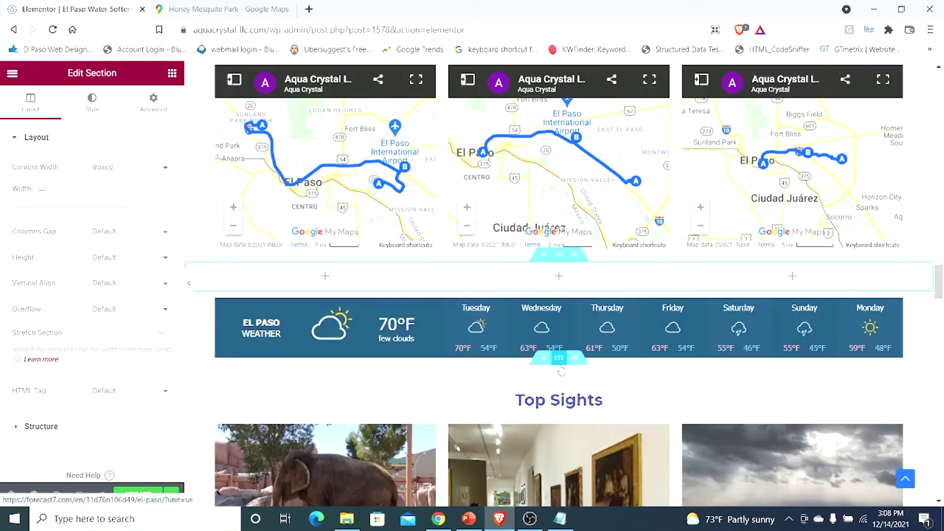
Drop an HTML widget into the new section's first column, paste the Aqua Crystal LLC 7 iframe, and update.
click(172, 73)
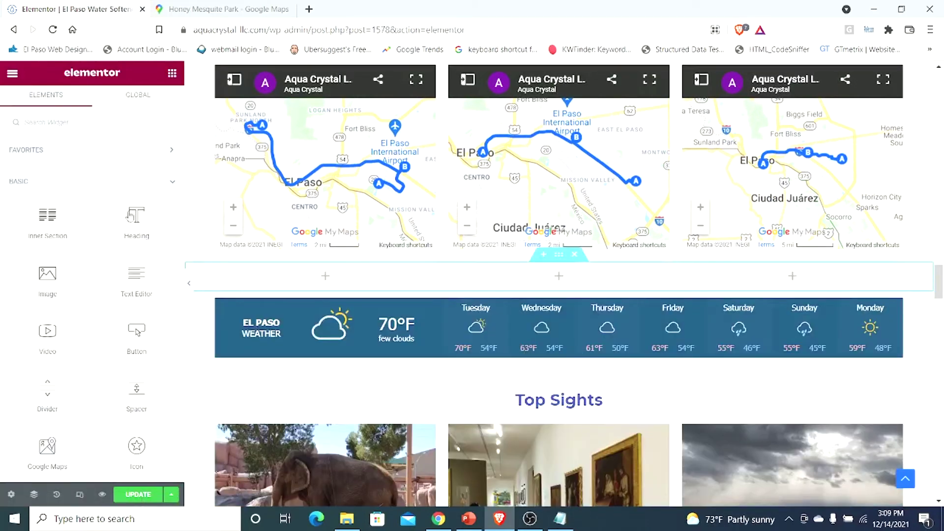
click(43, 121)
text(ht)
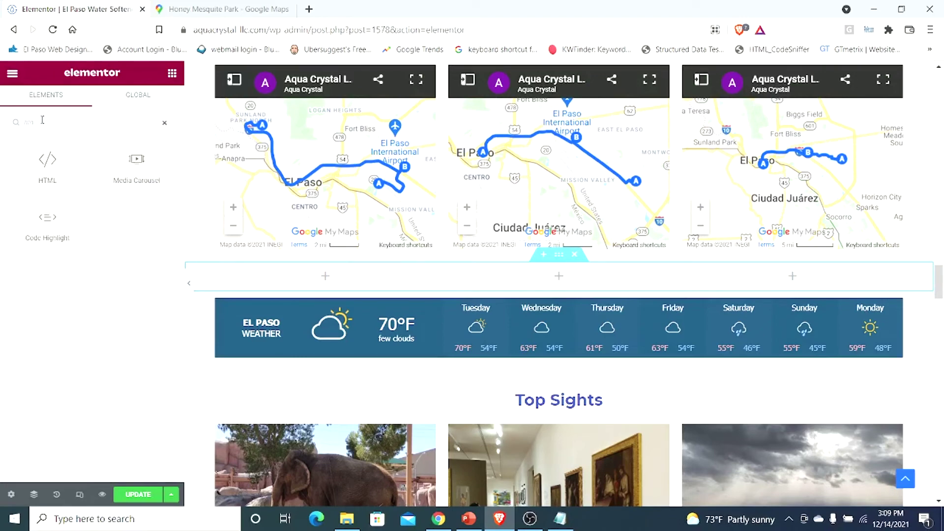
text(ml)
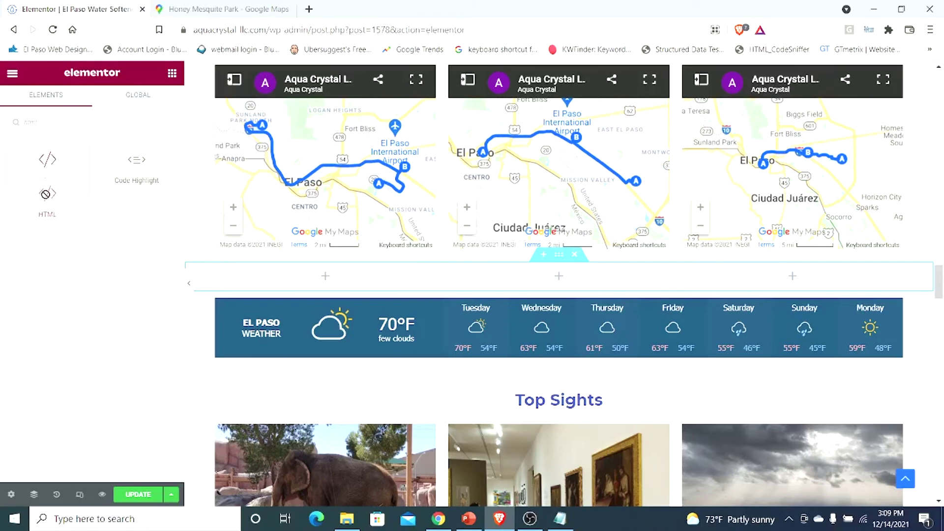
drag(48, 160, 323, 282)
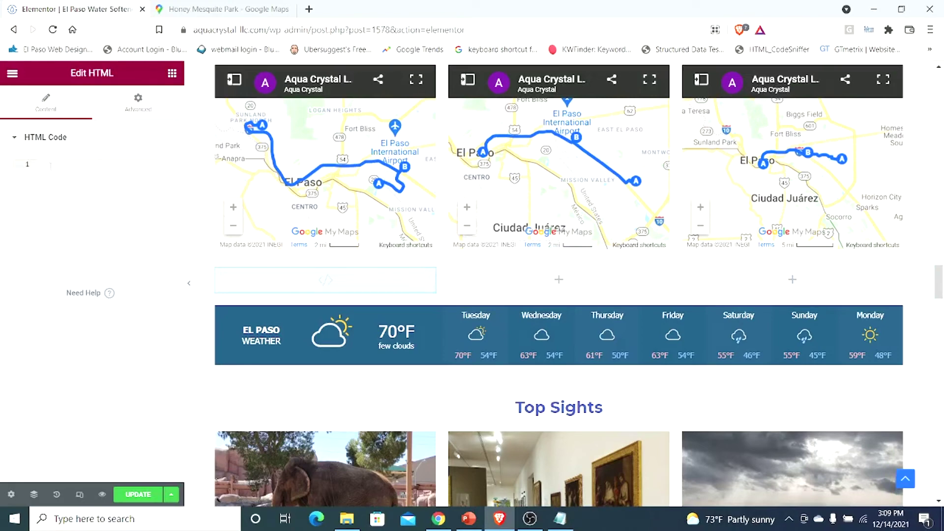
right_click(51, 166)
click(73, 264)
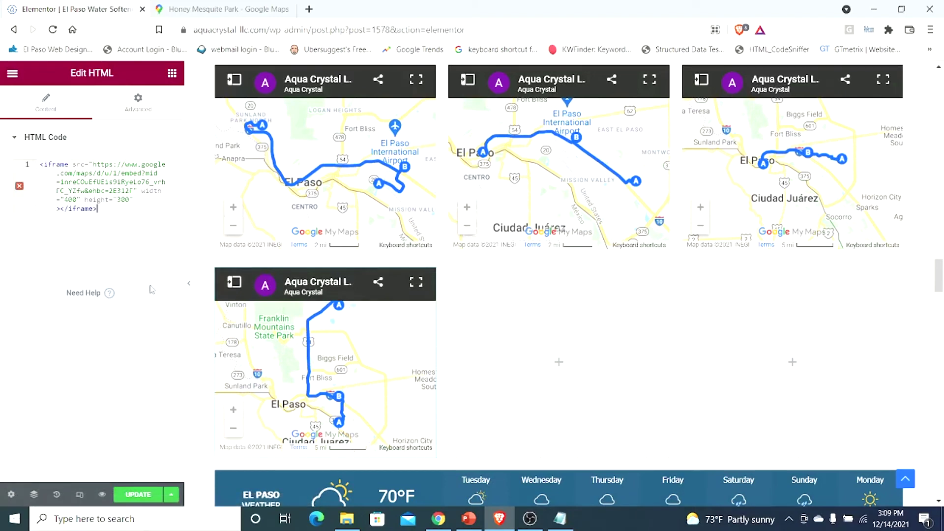
click(143, 496)
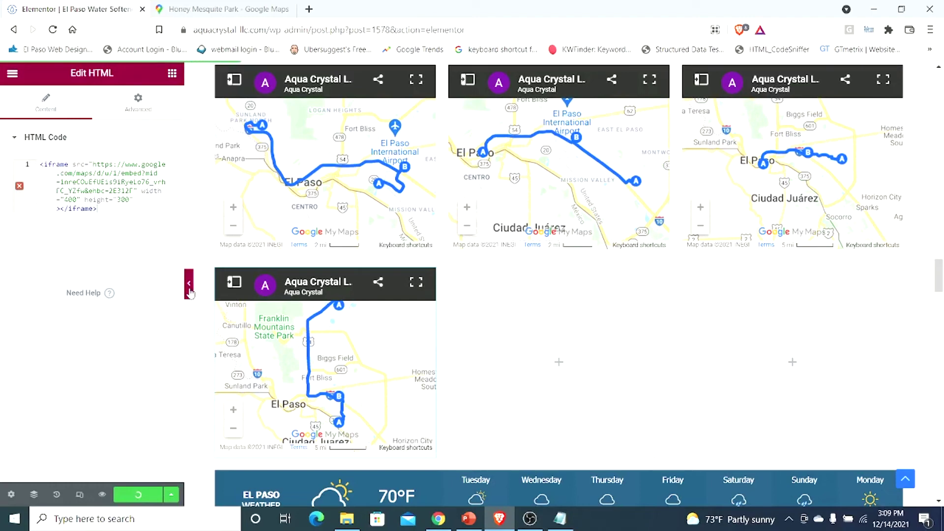
Hide the editor panel and browse the new map's directions list in the page preview.
click(190, 287)
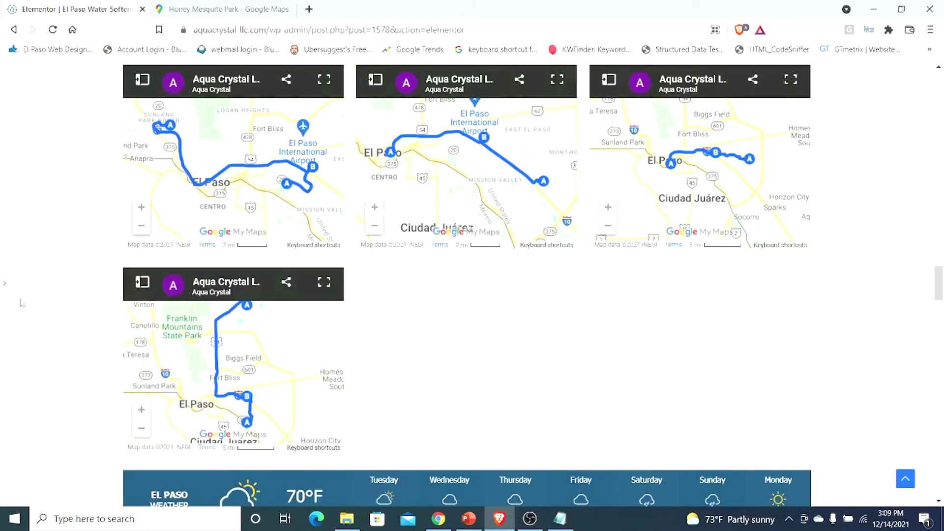
click(142, 283)
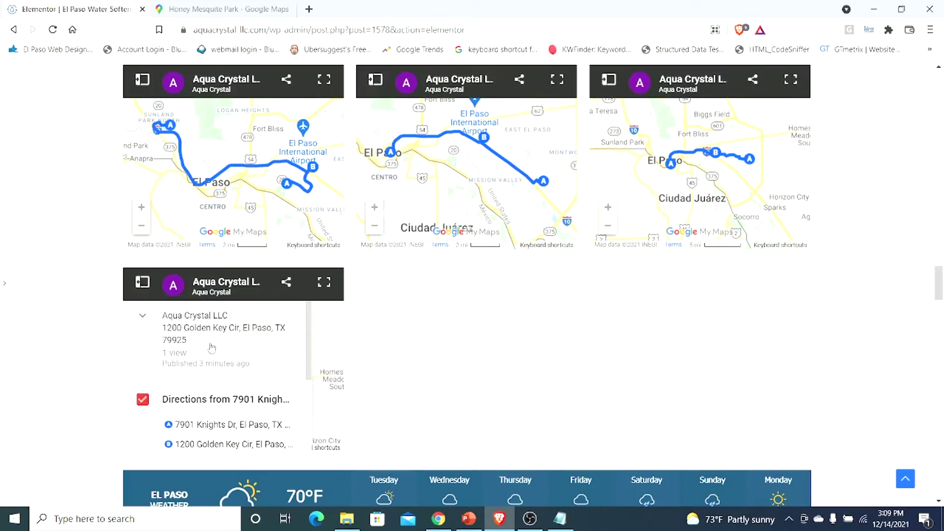
scroll(213, 350, down, 1)
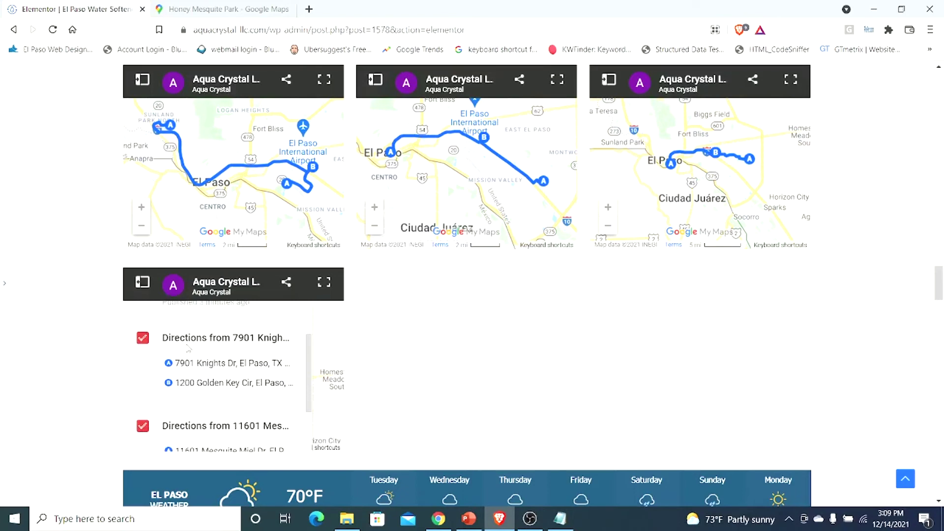
scroll(187, 349, down, 1)
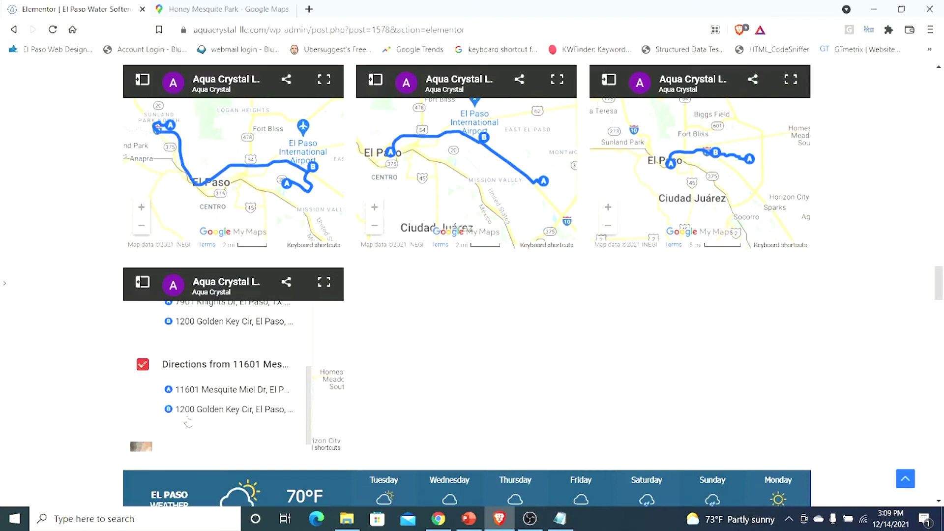
scroll(202, 396, up, 2)
scroll(195, 392, down, 2)
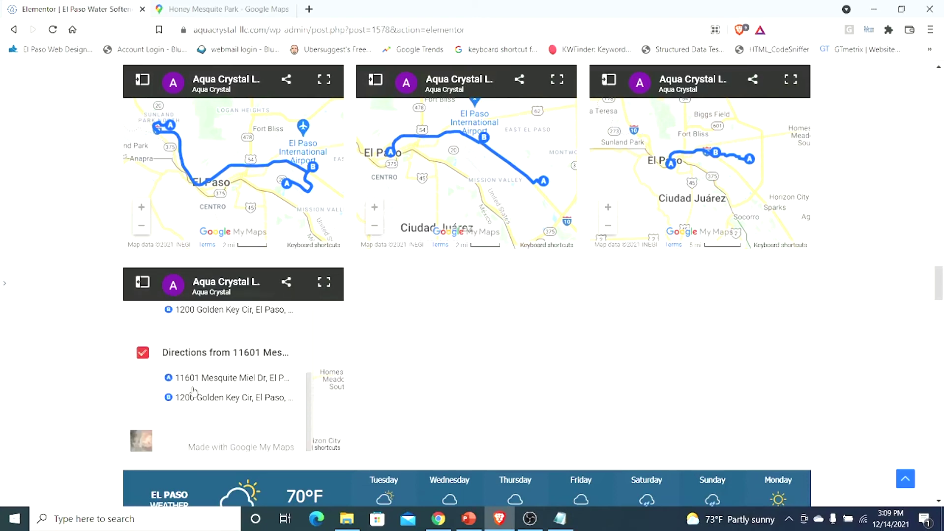
scroll(193, 392, up, 2)
click(143, 284)
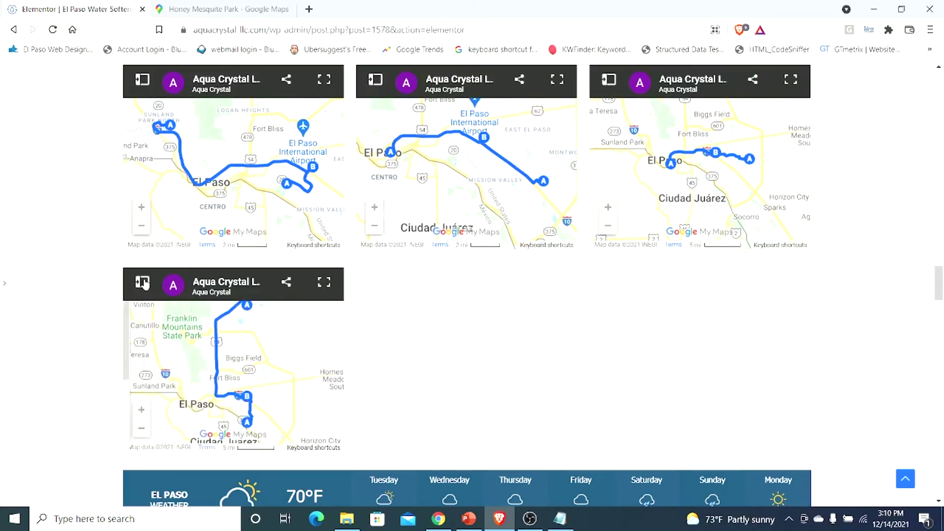
Open the Aqua Crystal LLC - 7 map larger in a Google My Maps tab.
click(286, 283)
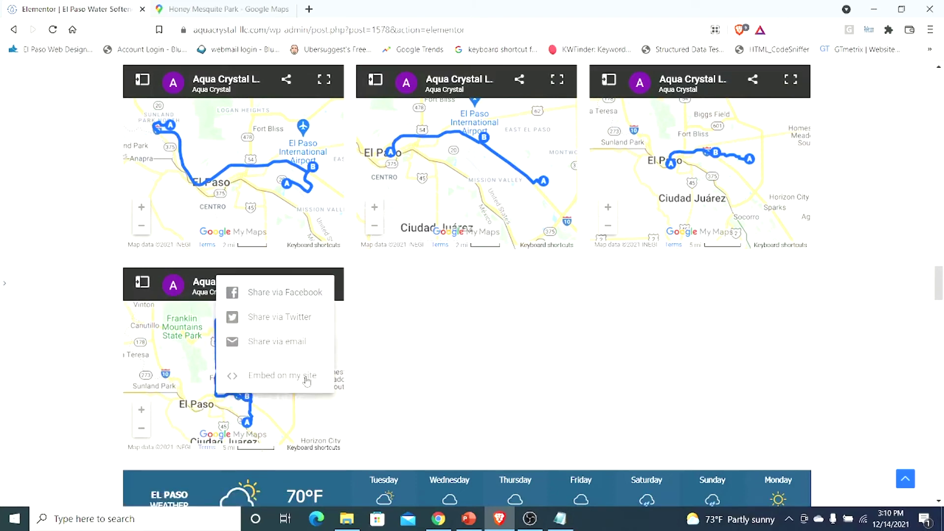
click(356, 319)
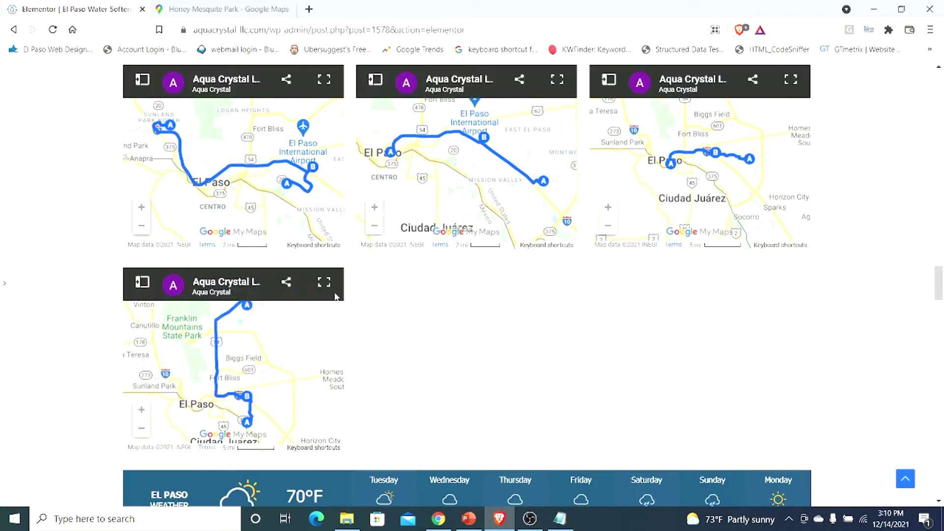
click(327, 288)
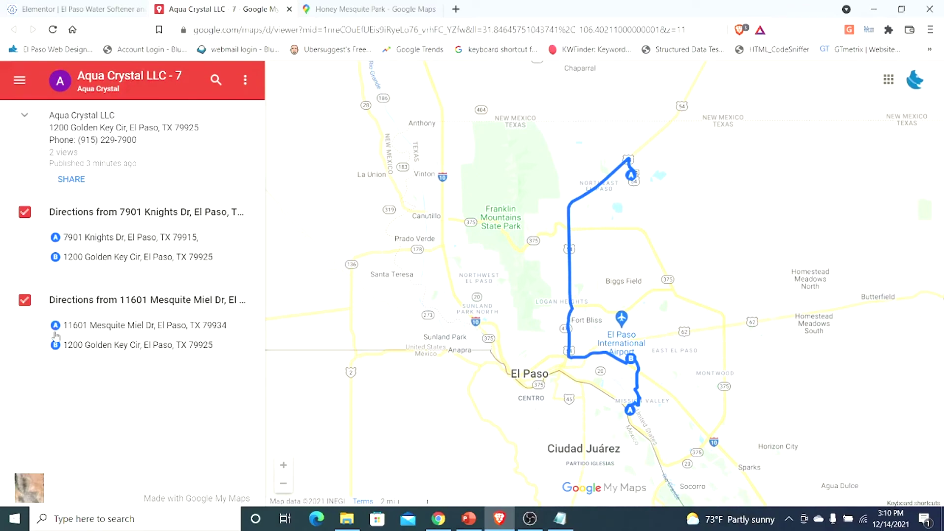
Zoom and pan the route map around El Paso International Airport, then close the tab.
scroll(634, 315, up, 2)
scroll(634, 314, up, 2)
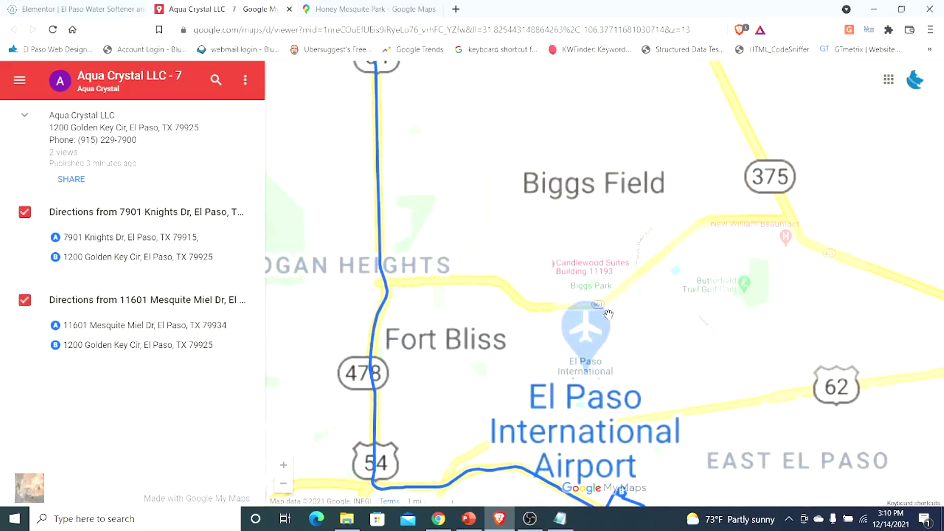
drag(590, 233, 583, 324)
scroll(642, 242, down, 1)
scroll(583, 324, down, 1)
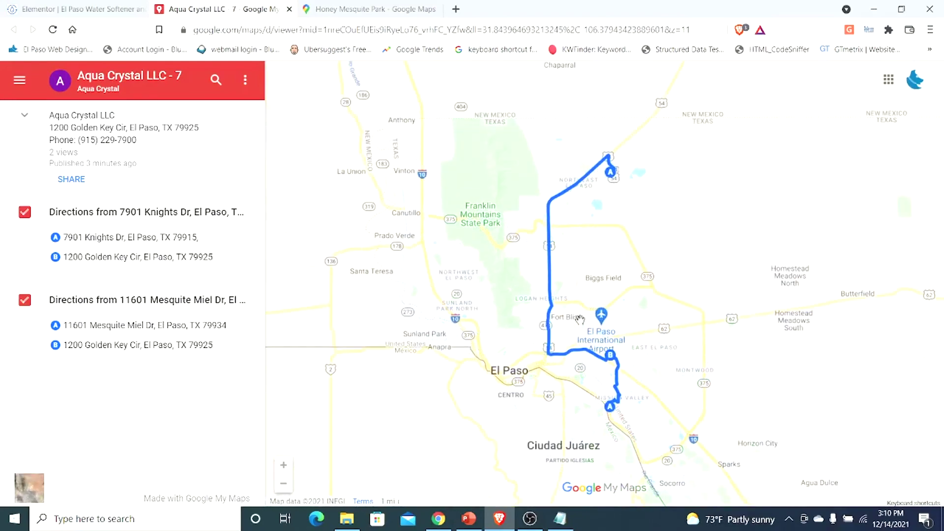
scroll(581, 320, up, 1)
scroll(579, 320, down, 1)
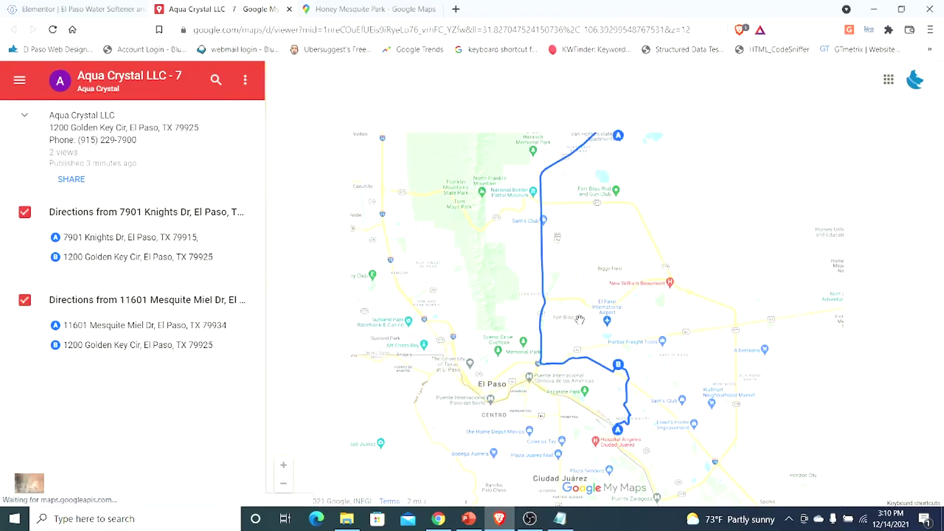
click(289, 10)
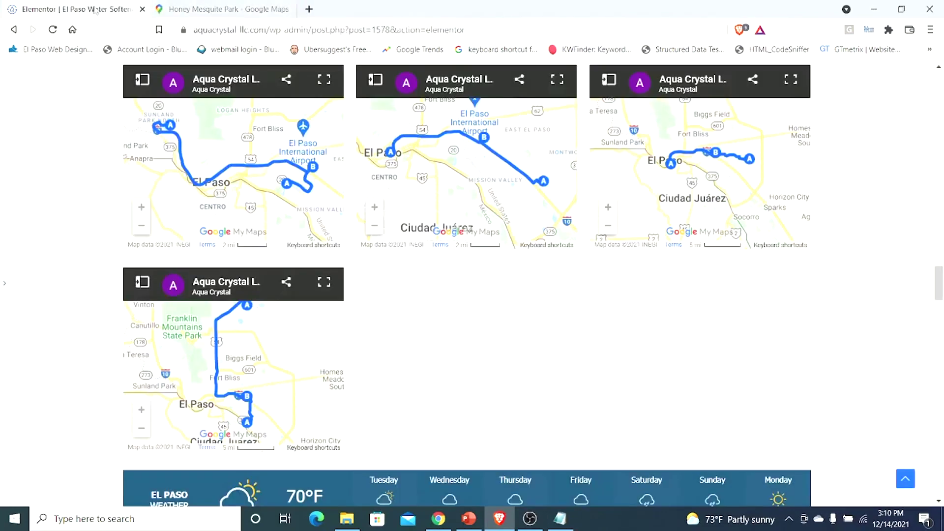
Restore the Elementor editing panel and switch to the Honey Mesquite Park Google Maps tab.
click(6, 285)
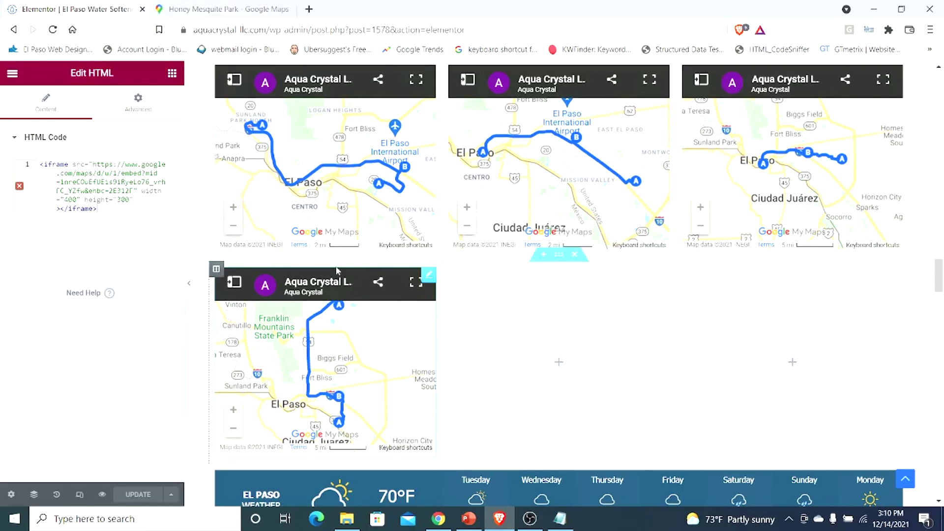
click(238, 11)
click(14, 29)
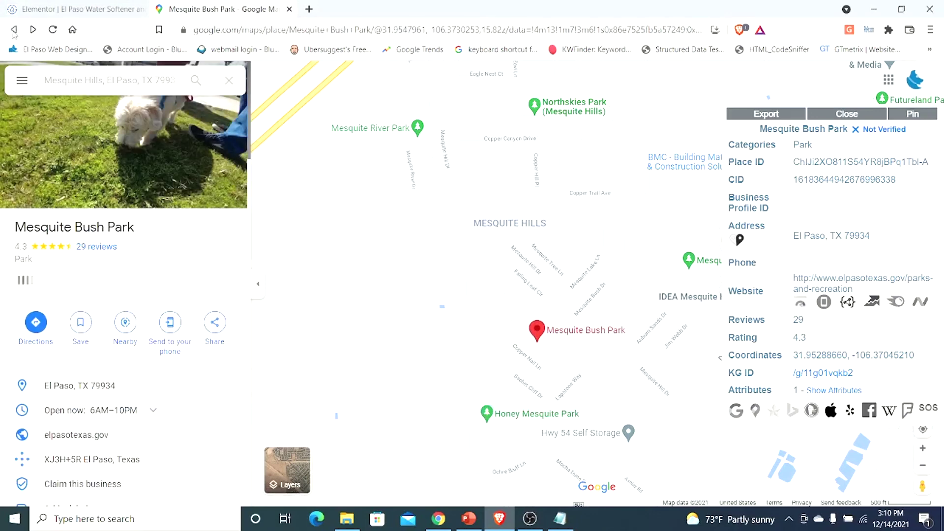
Go back twice in the tab's history toward the Aqua Crystal El Paso service page.
click(14, 30)
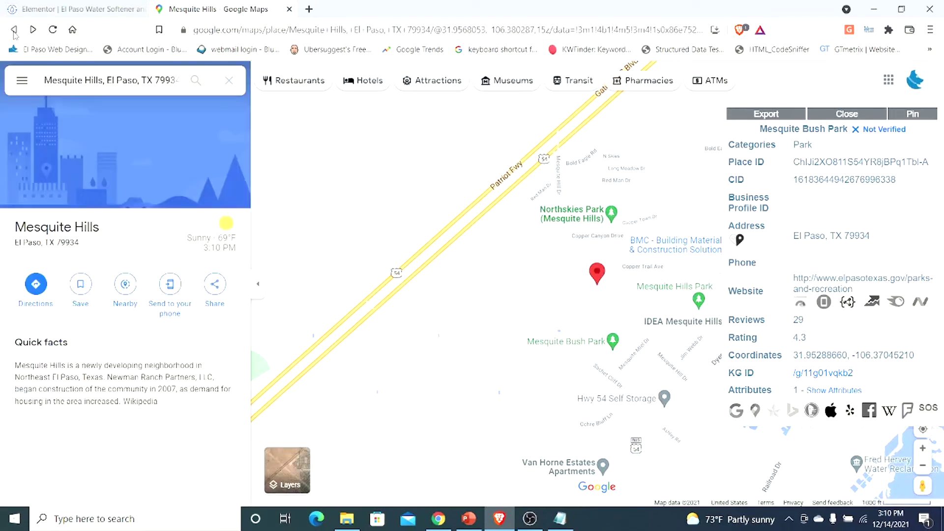
click(14, 30)
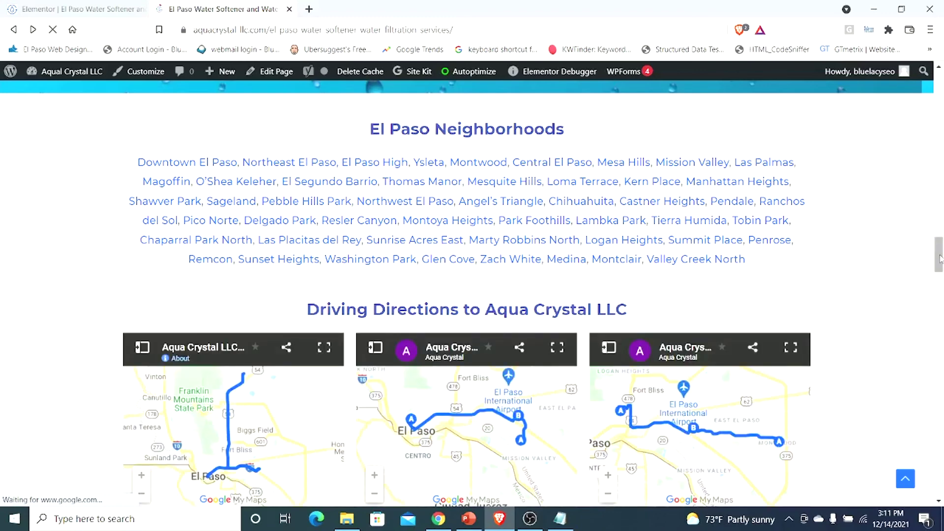
Scroll the live El Paso service page to view the embedded Driving Directions route maps.
drag(940, 260, 939, 268)
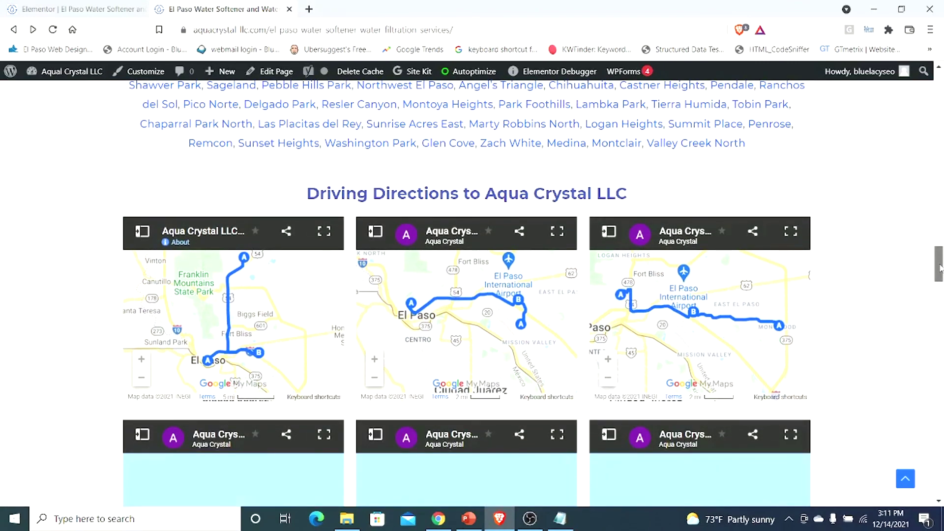
drag(941, 269, 940, 269)
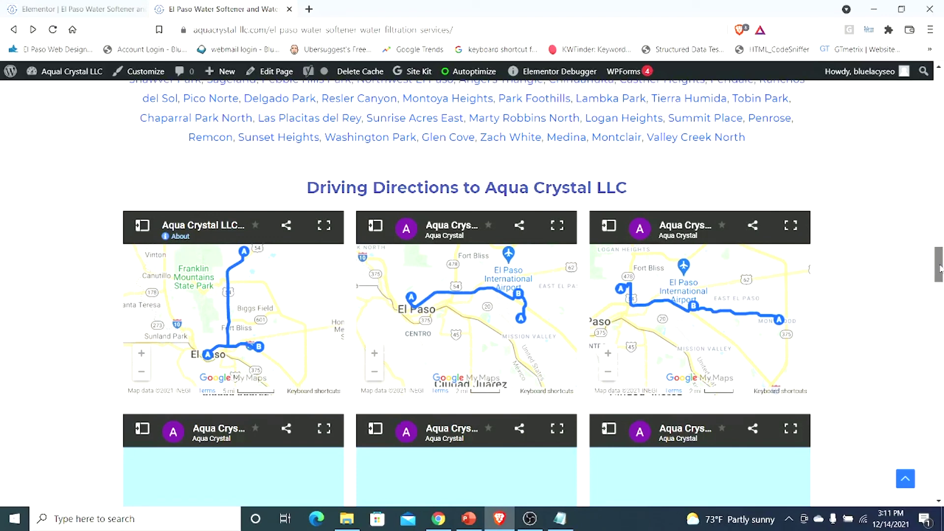
drag(940, 268, 941, 262)
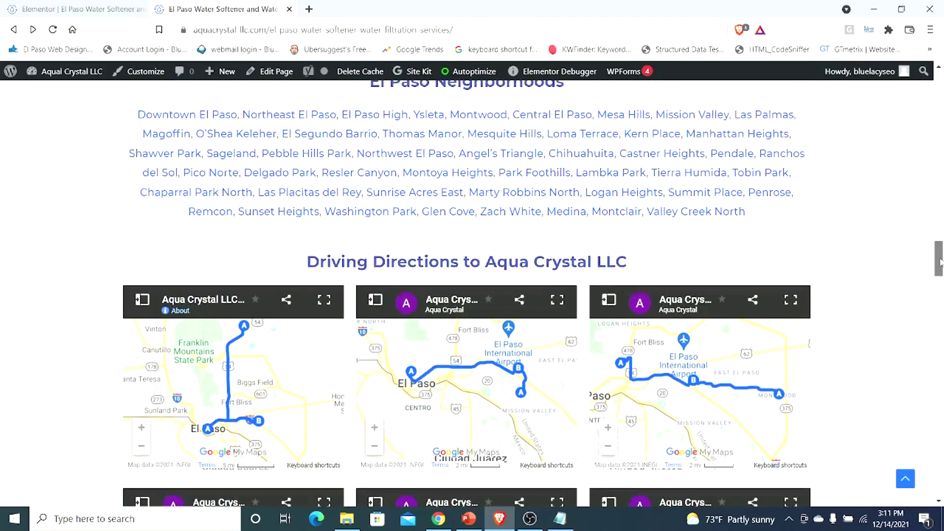